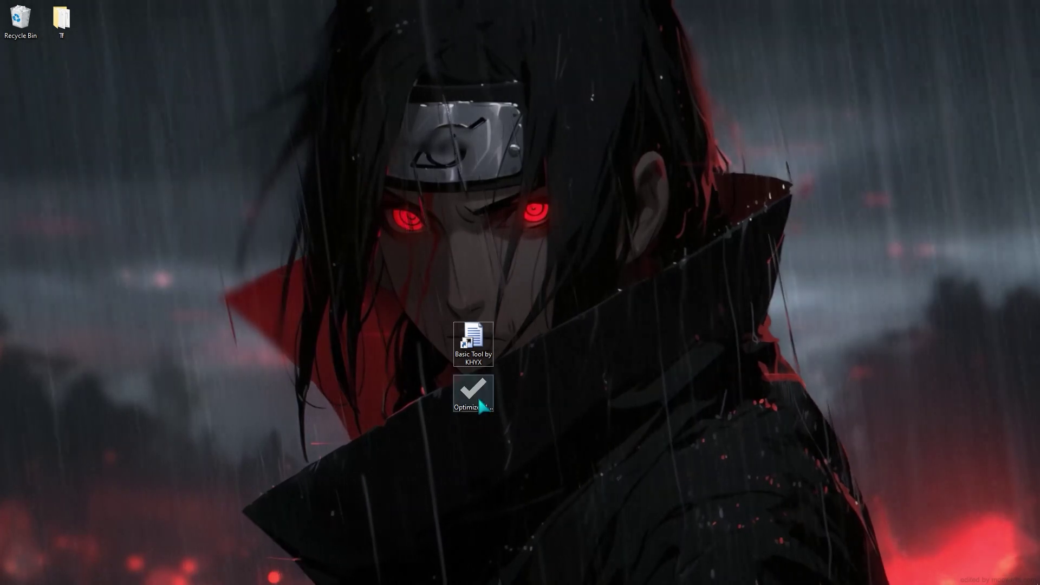
Launch Optimizer and turn on Optimizer Network in the general system settings, keeping Optimize Performance enabled.
double_click(464, 393)
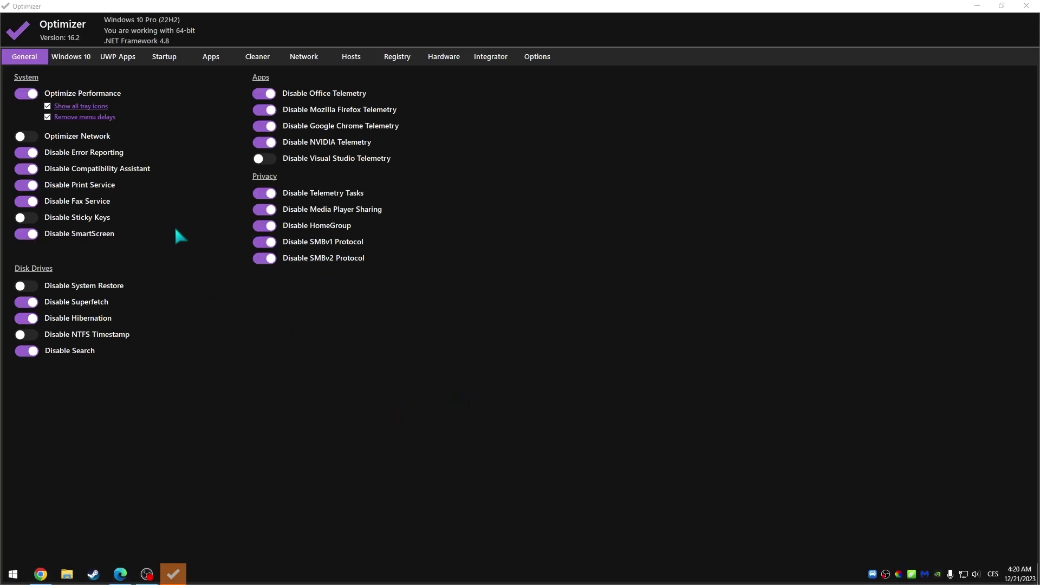
click(32, 95)
click(18, 94)
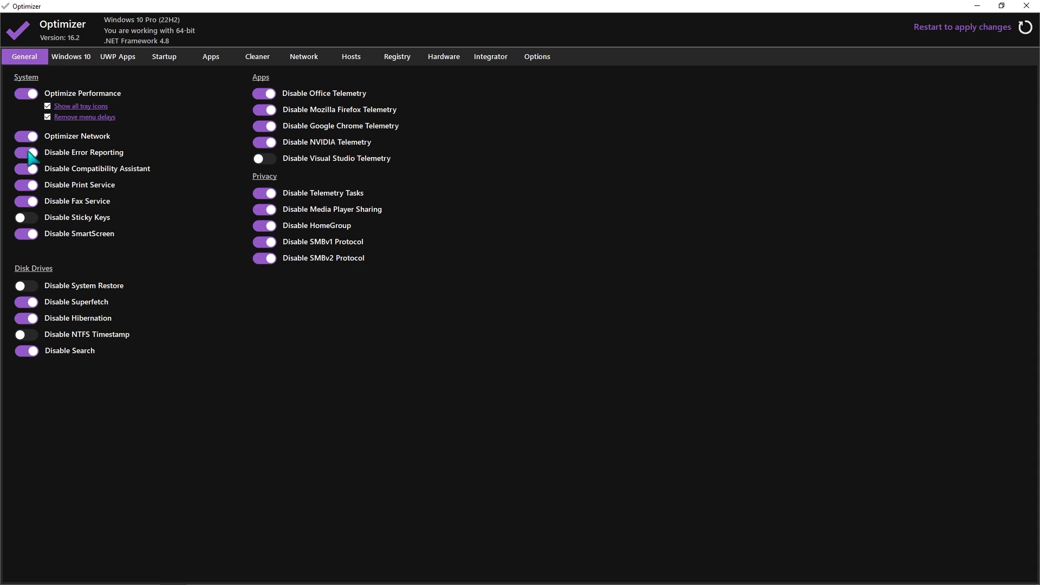
click(30, 157)
Enable the Windows 10 system tweaks except Classic File Explorer and Classic Photo Viewer, plus all Windows Update and Privacy options.
click(76, 57)
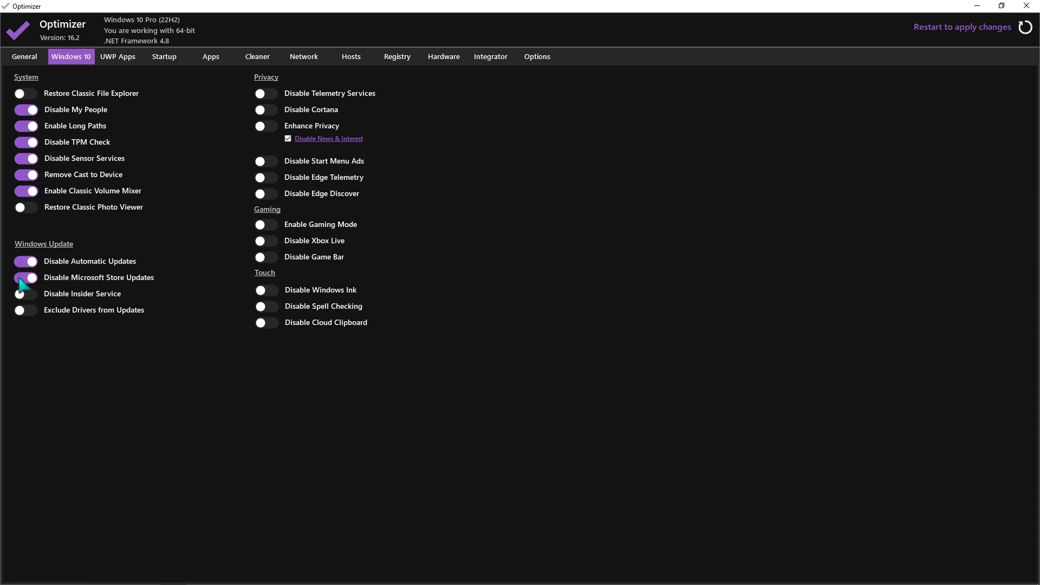
click(25, 297)
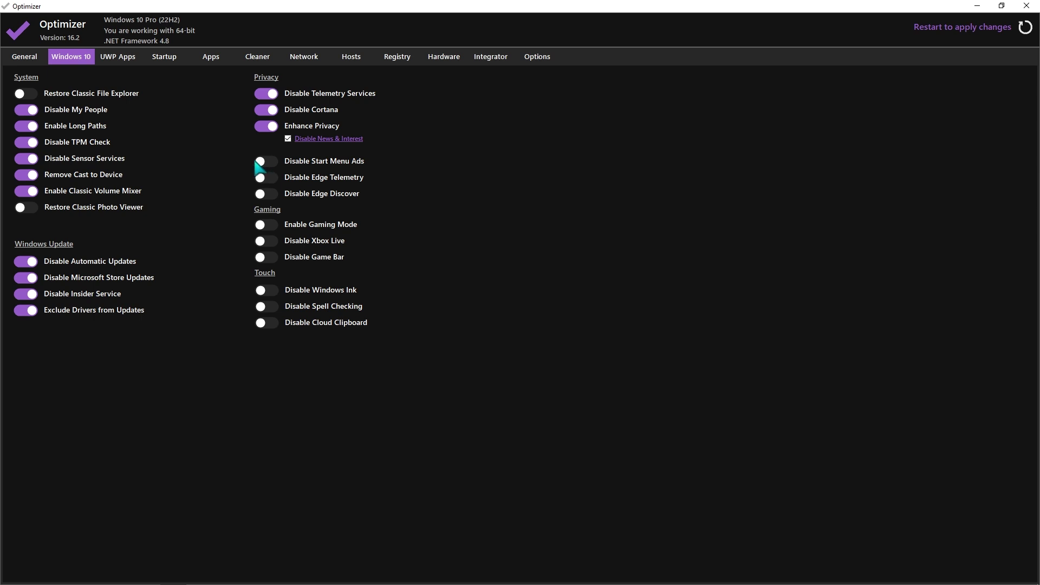
click(259, 178)
Enable Gaming Mode, disable Xbox Live and Game Bar, and disable Windows Ink, Spell Checking and Cloud Clipboard.
click(259, 223)
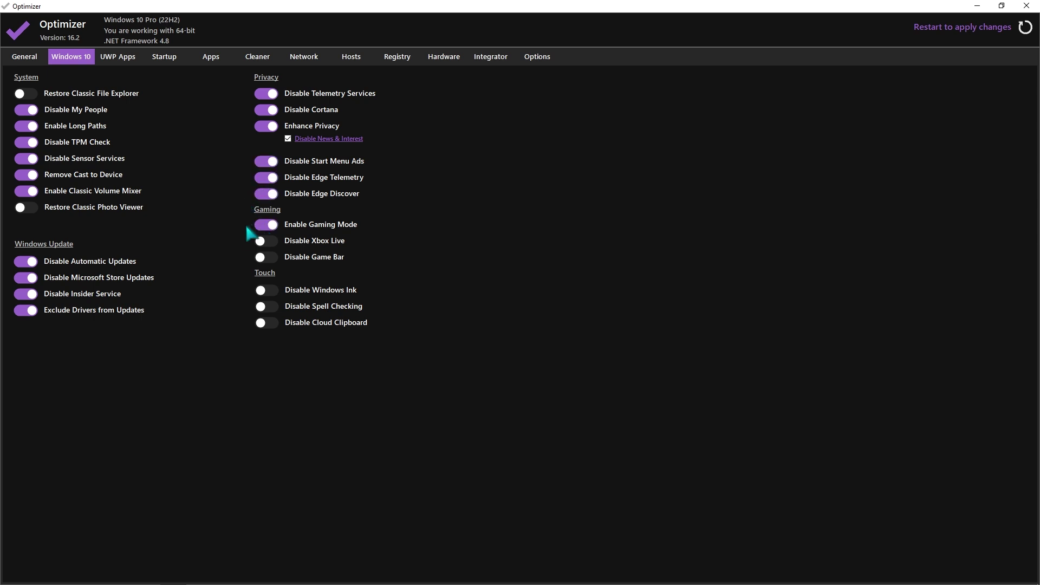
click(262, 257)
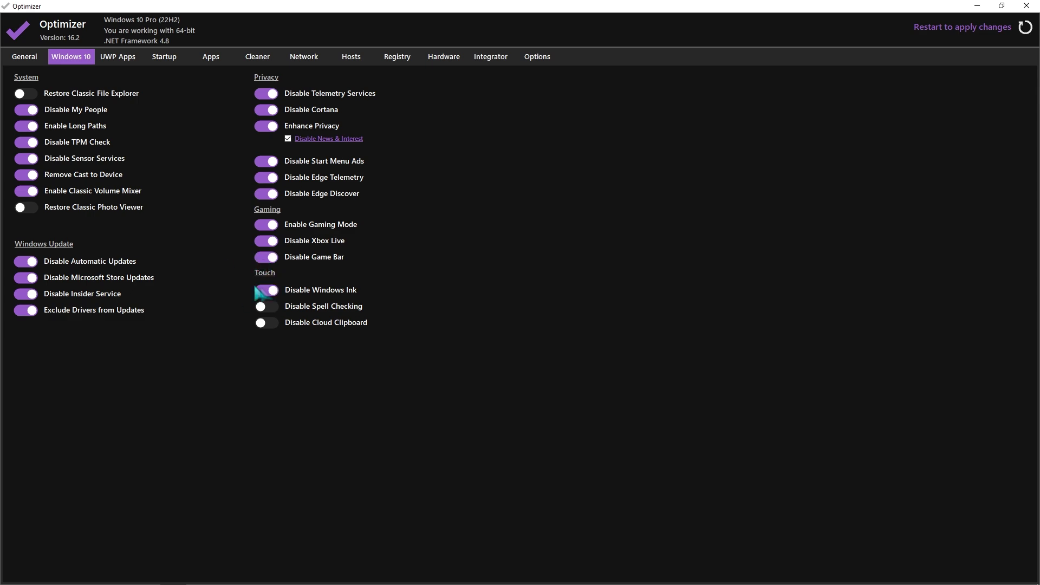
click(256, 323)
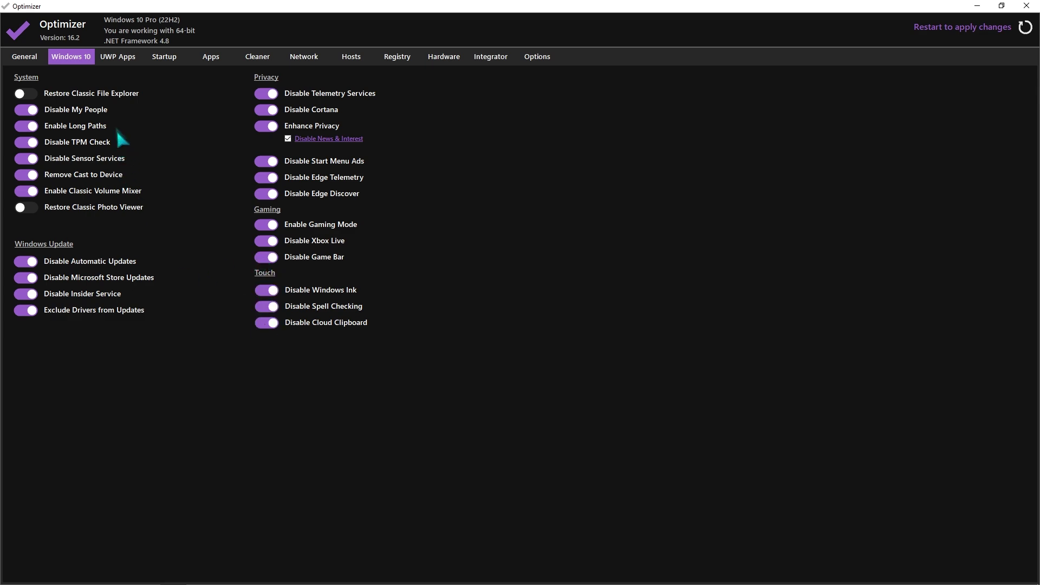
Select all Windows items, every browser's cache, and the Chrome, Firefox, Edge and Brave cookies for cleaning in the Cleaner.
click(129, 63)
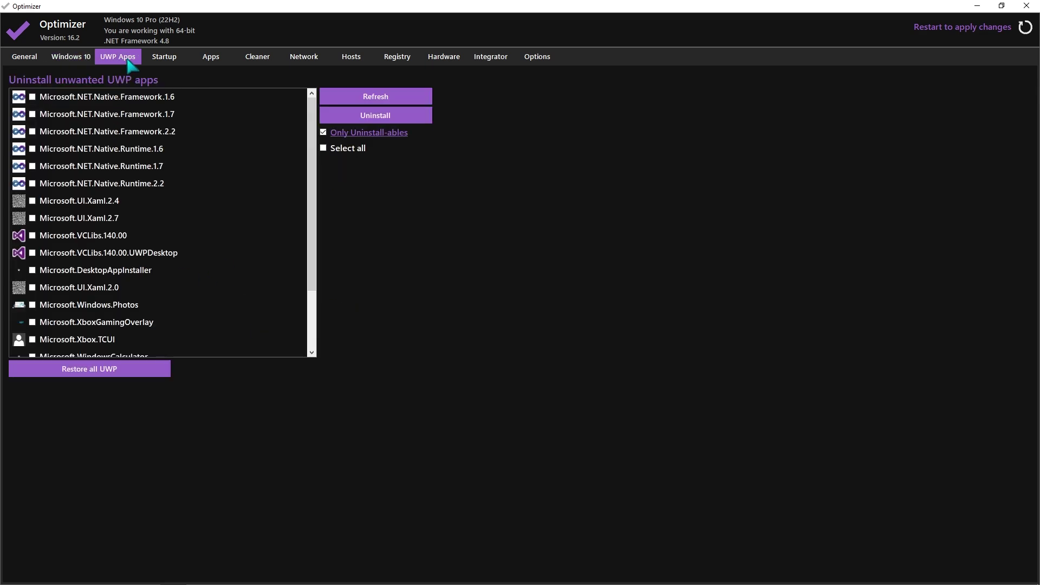
click(174, 61)
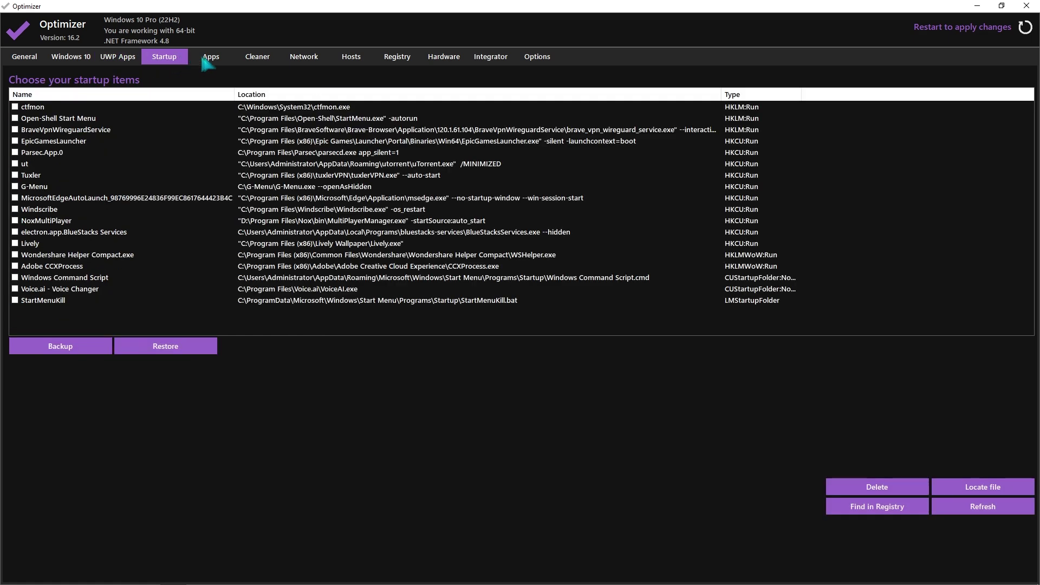
click(214, 60)
click(258, 59)
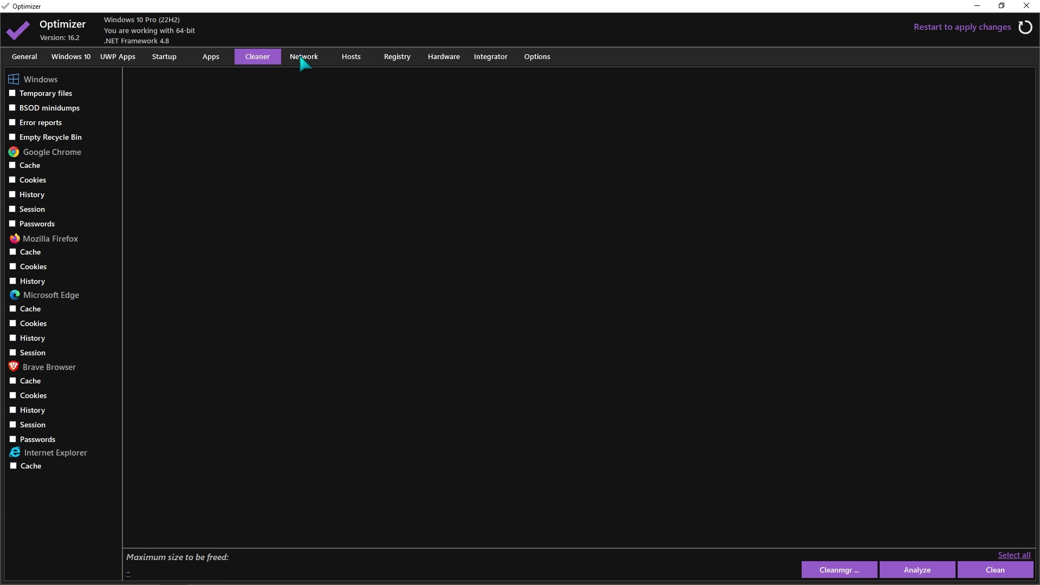
click(12, 109)
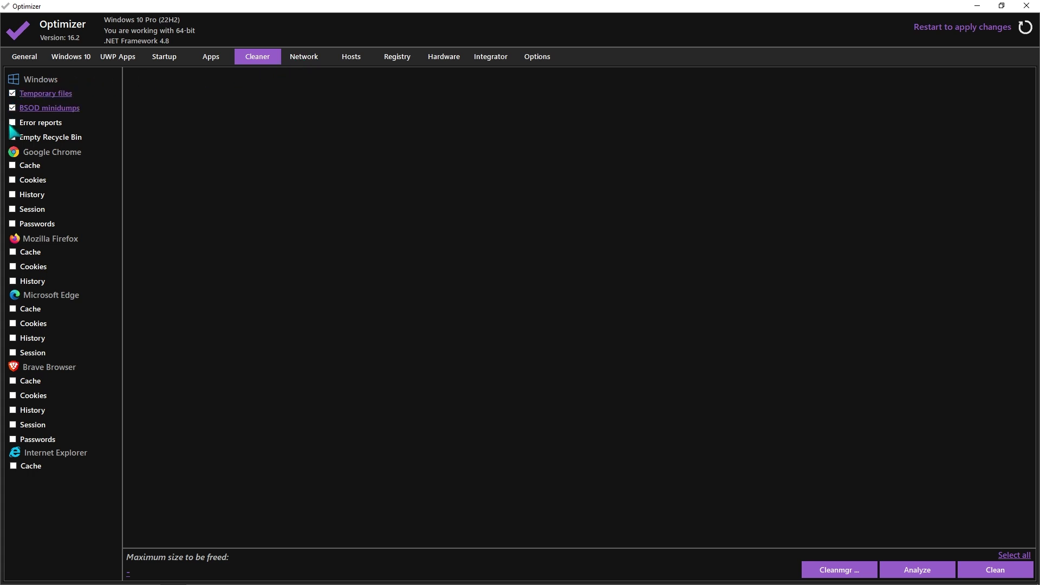
click(12, 123)
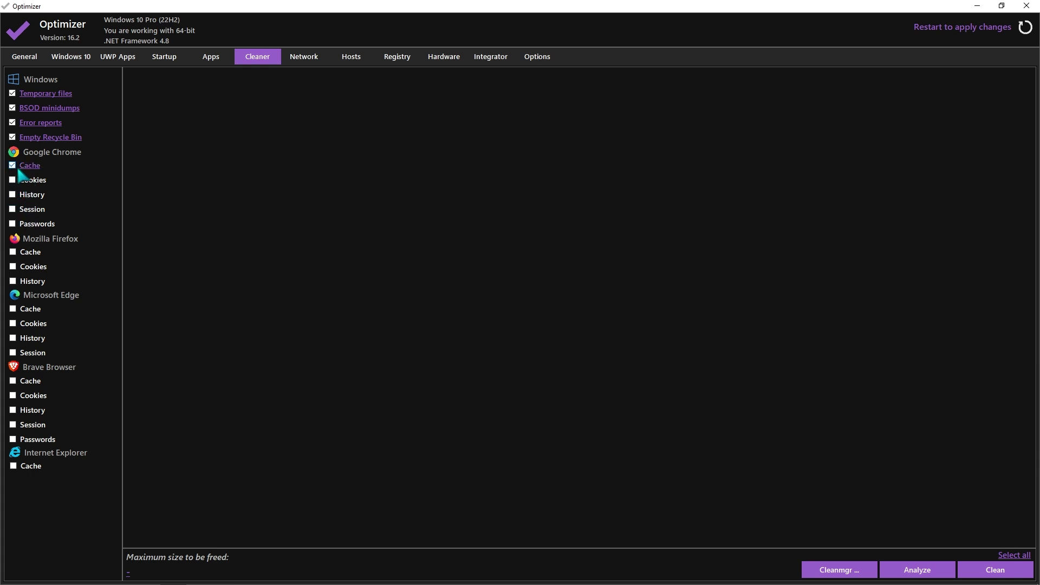
click(38, 176)
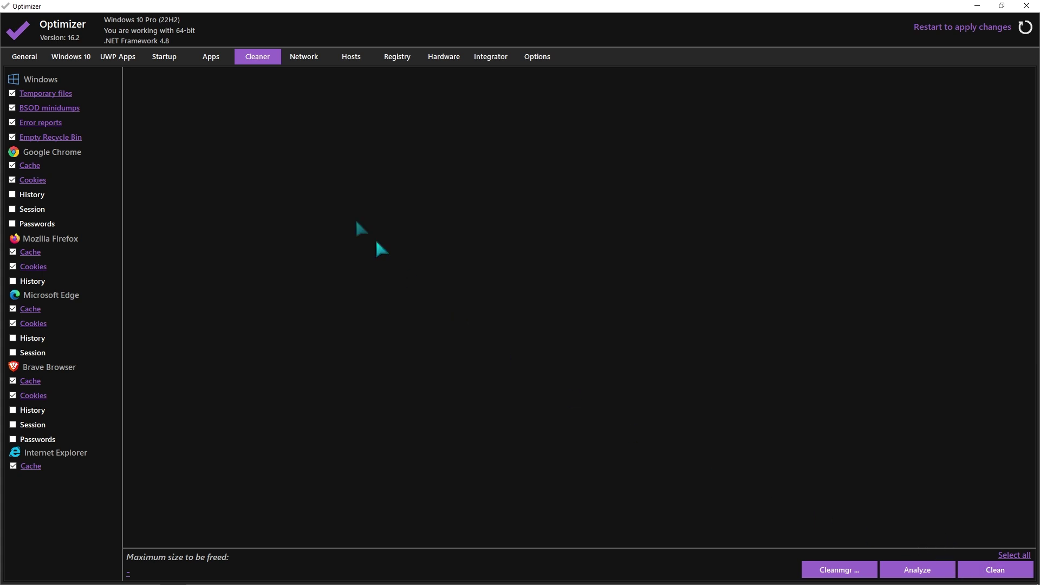
Look through the Network, Hosts, Registry, Hardware, Integrator and Options pages, and close Optimizer.
click(304, 57)
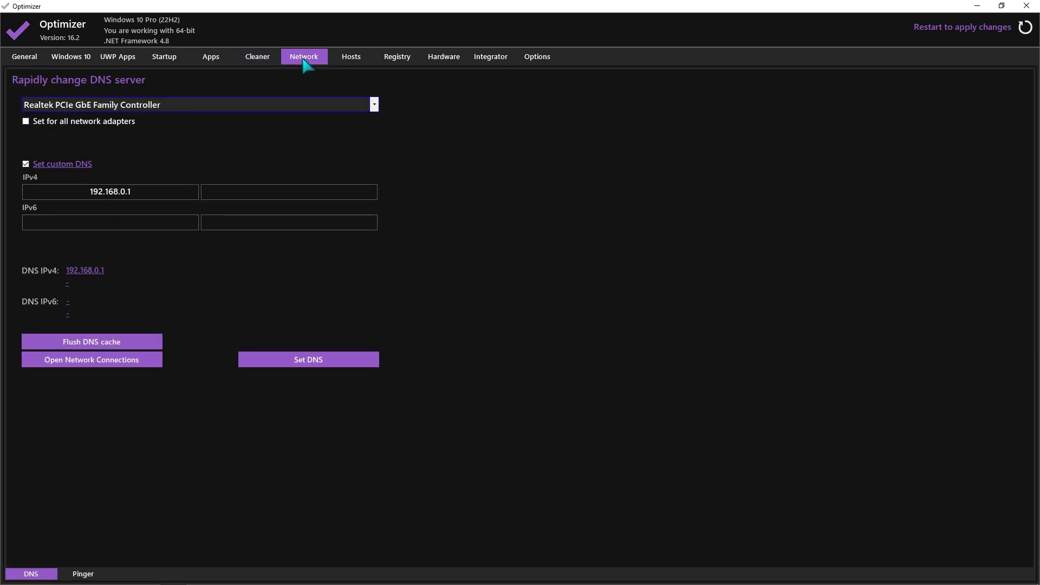
click(350, 59)
click(391, 63)
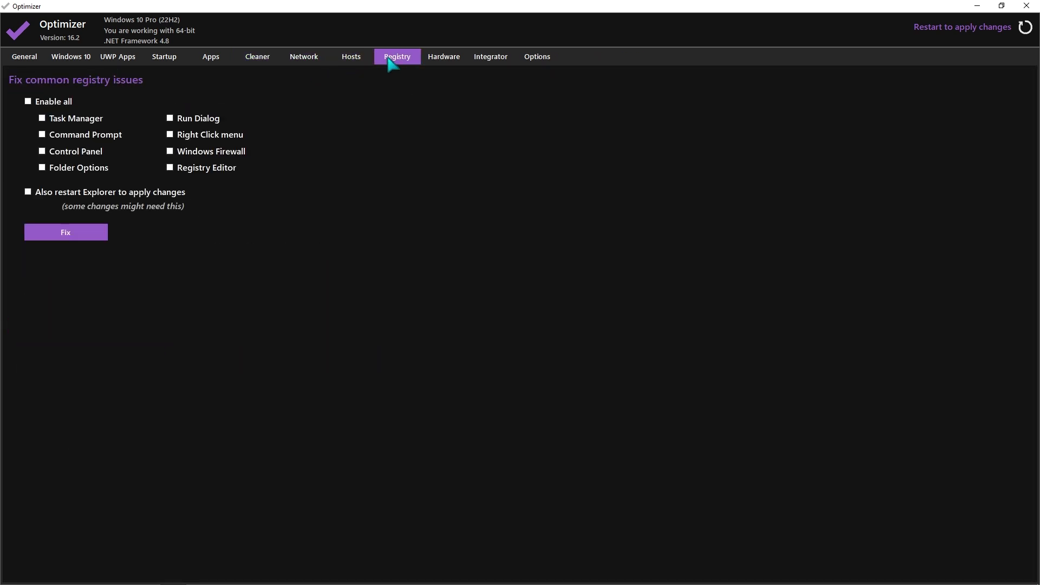
click(431, 62)
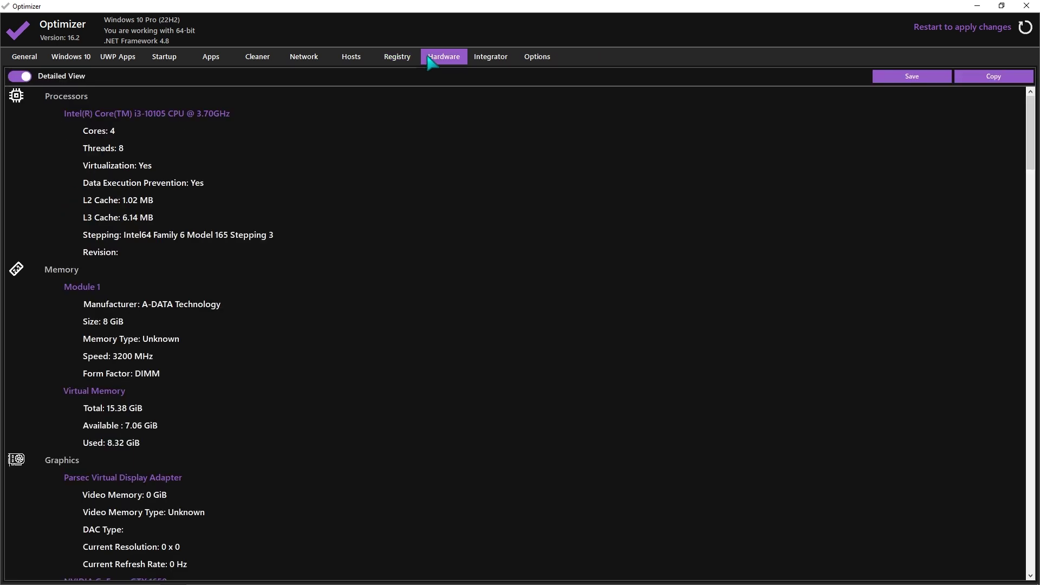
click(479, 63)
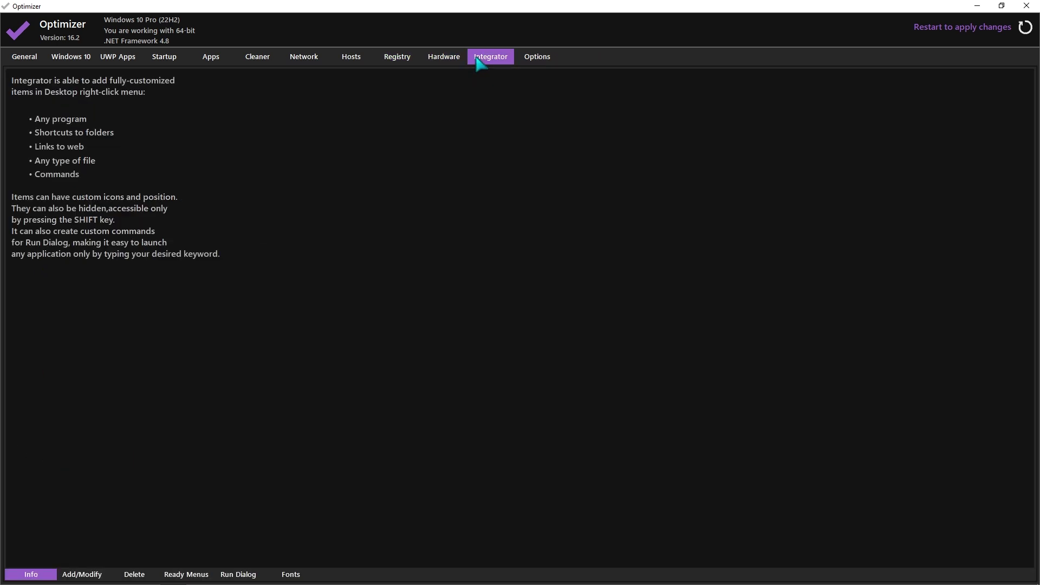
click(528, 62)
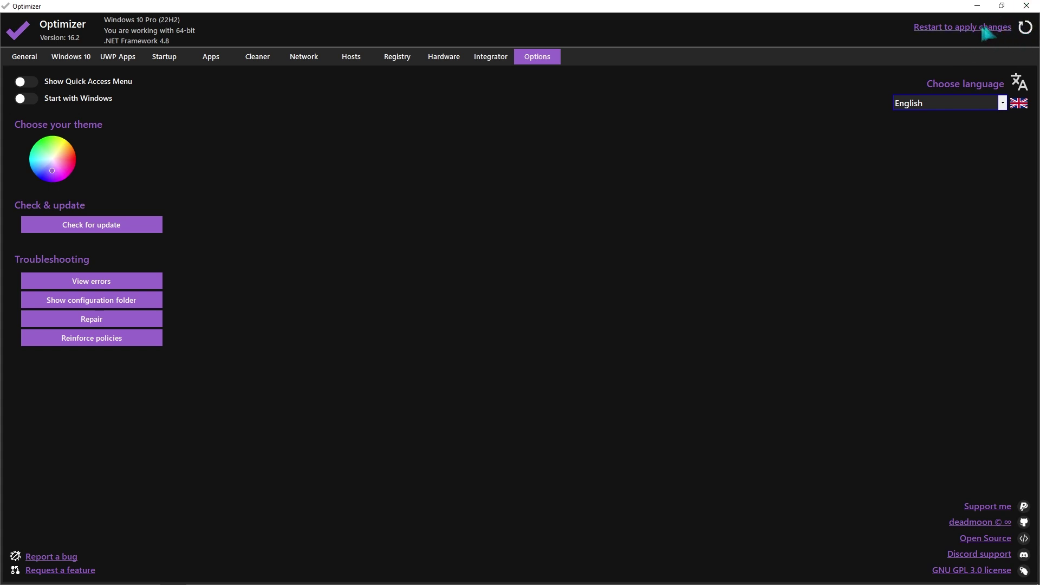
click(1026, 6)
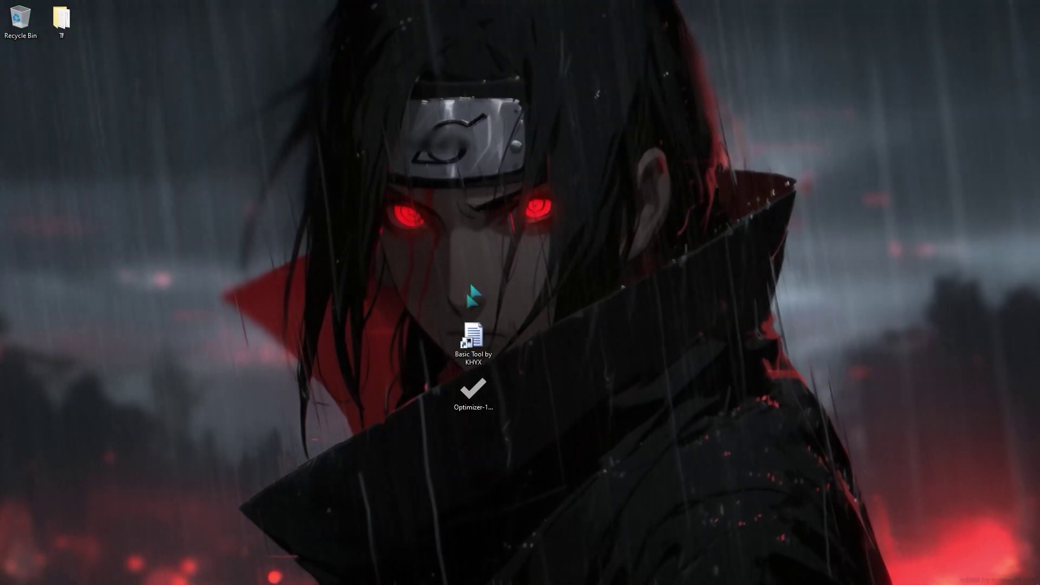
Open Basic Tool by KHYX and disable Windows Updates, Telemetry, Tips and Tricks, Cortana and OneDrive.
double_click(473, 337)
drag(59, 22, 421, 94)
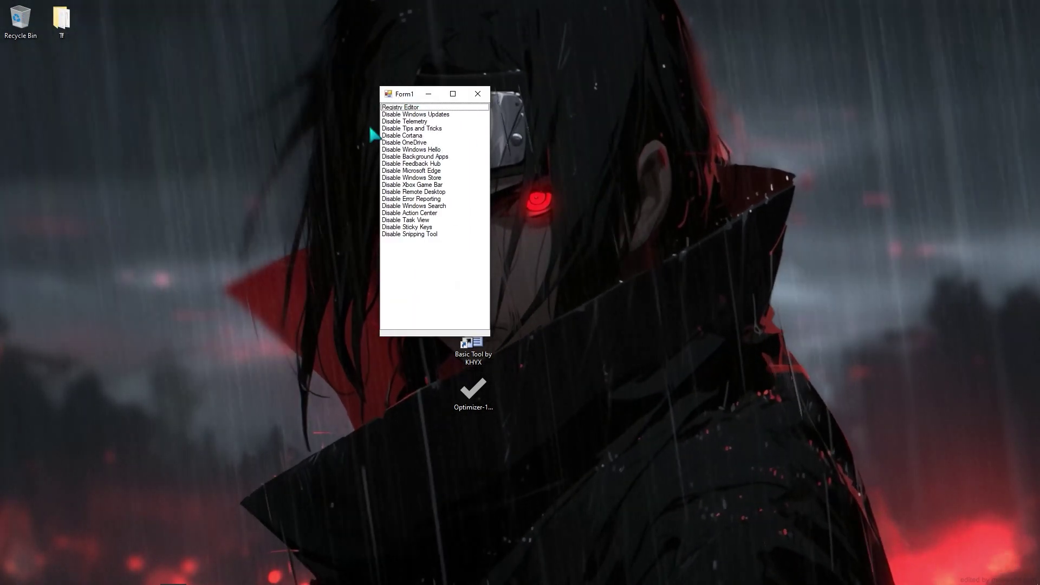
click(413, 114)
click(412, 121)
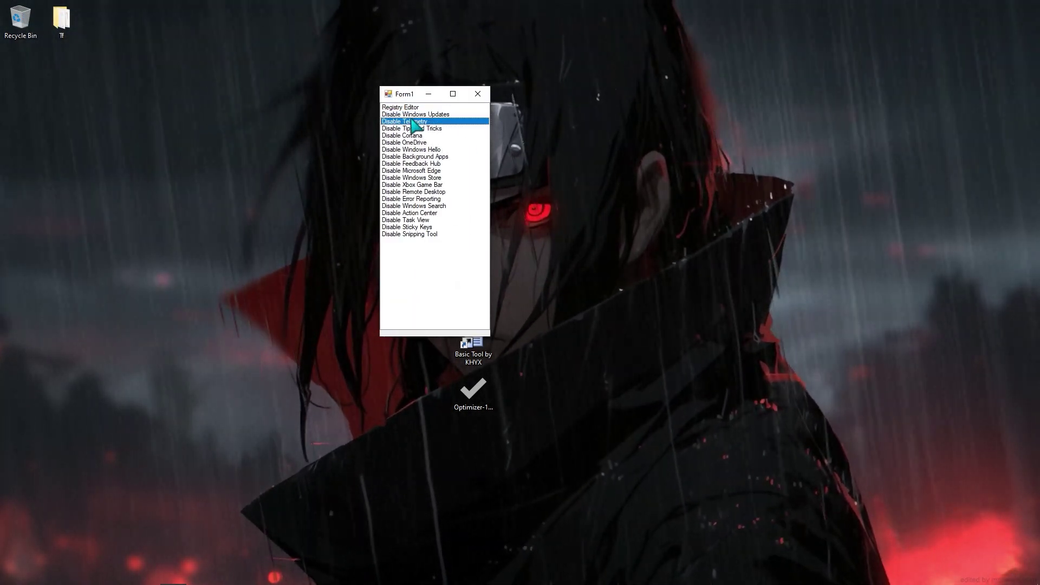
click(413, 129)
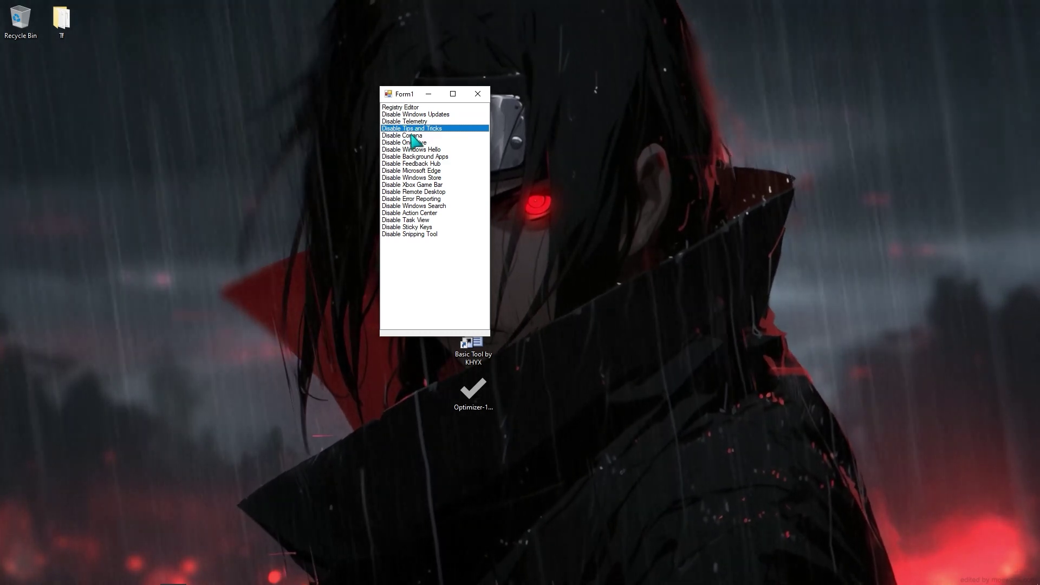
click(411, 135)
click(429, 142)
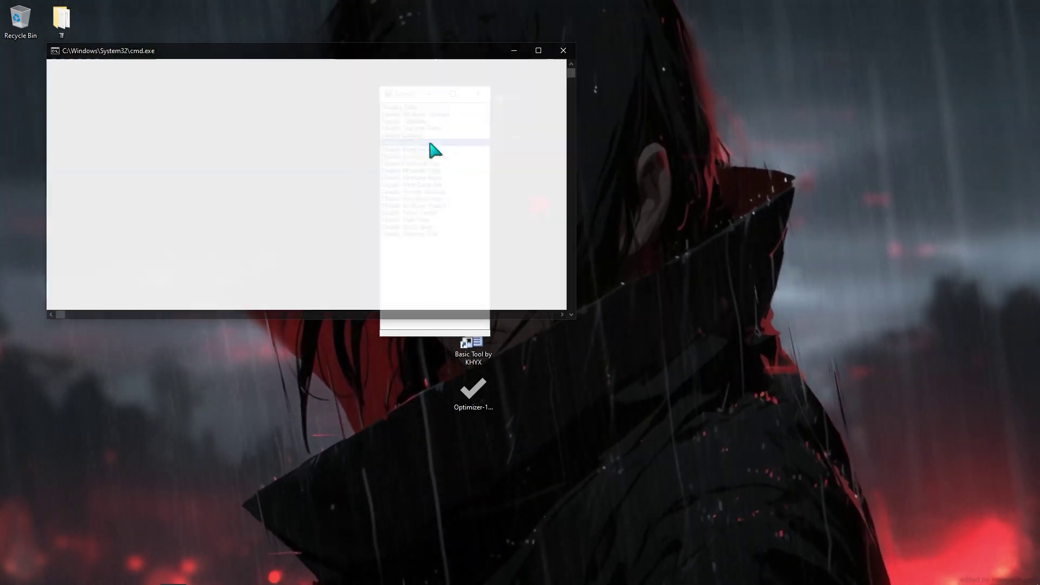
Disable Windows Hello, Background Apps, Feedback Hub, Microsoft Edge, Windows Store and Xbox Game Bar.
click(445, 150)
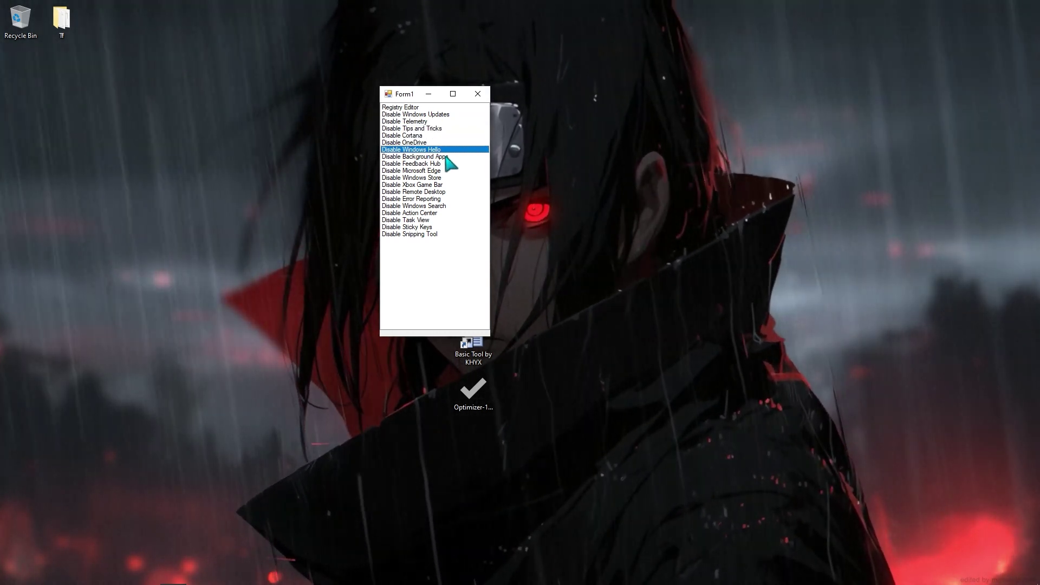
click(443, 156)
click(445, 164)
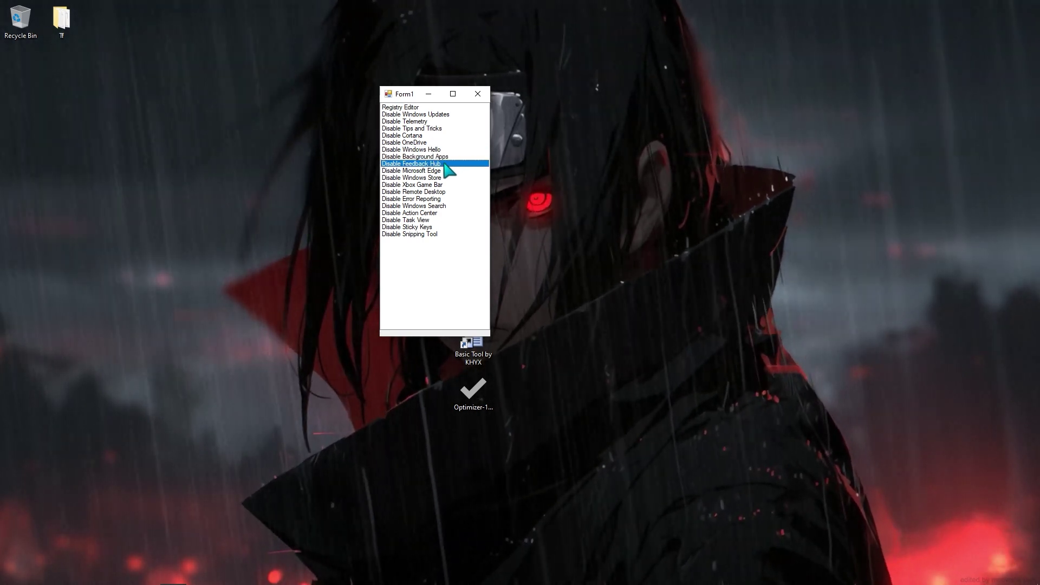
click(443, 171)
click(444, 177)
click(443, 185)
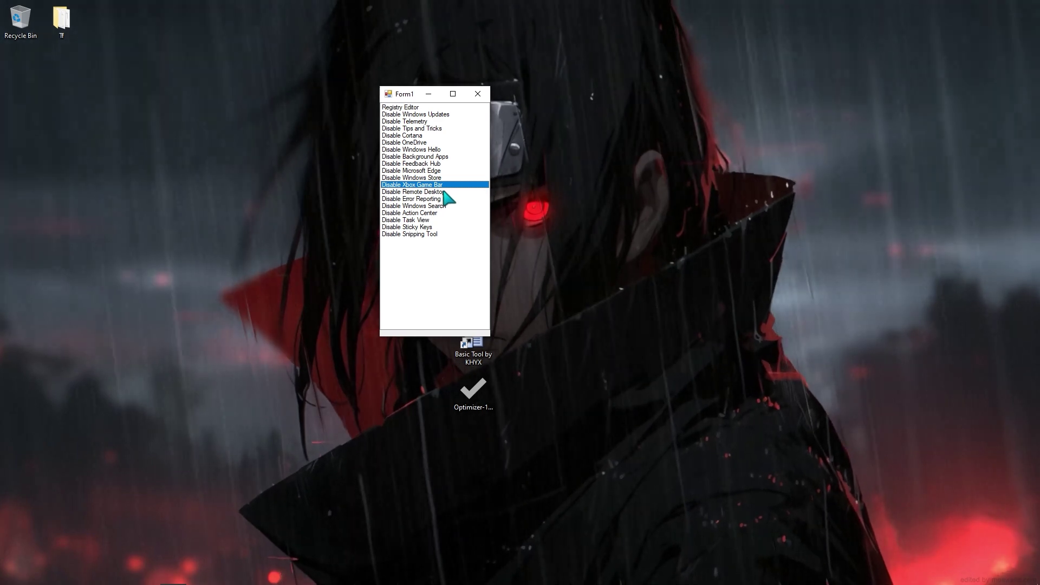
Apply the disable tweaks for Error Reporting, Action Center, Task View, Sticky Keys and Snipping Tool, and close the tool.
click(443, 199)
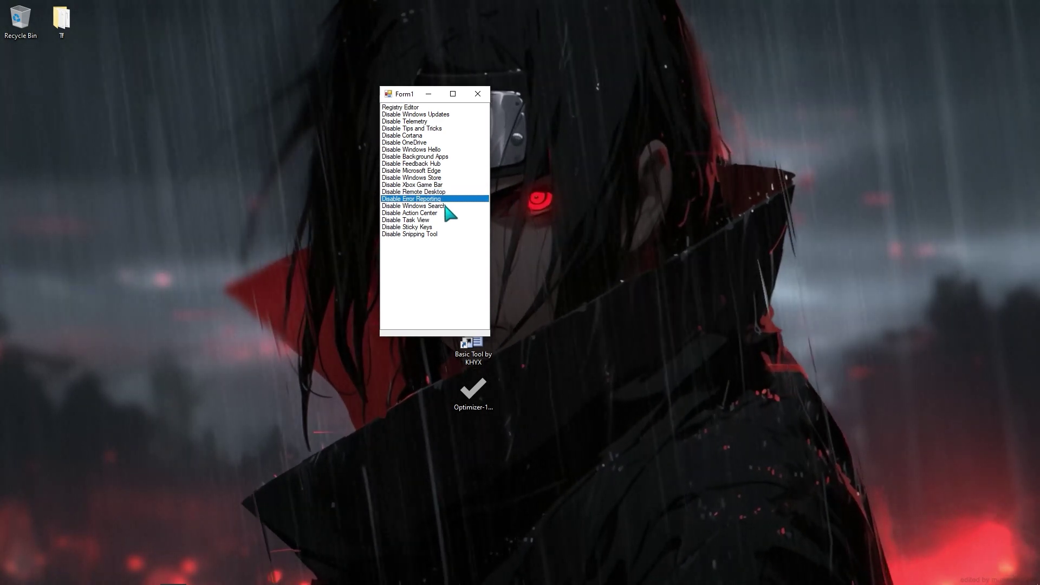
click(444, 213)
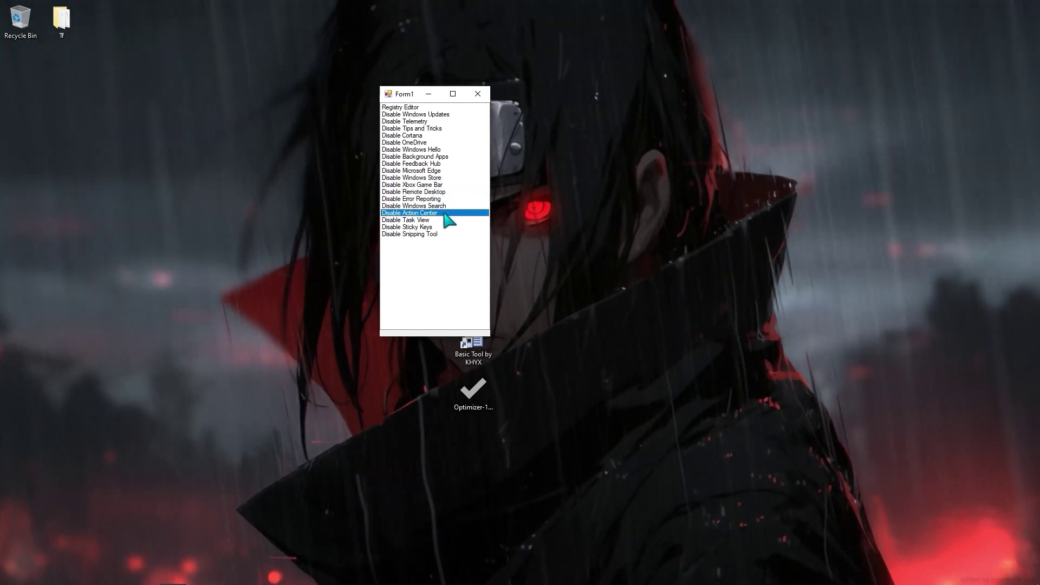
click(445, 220)
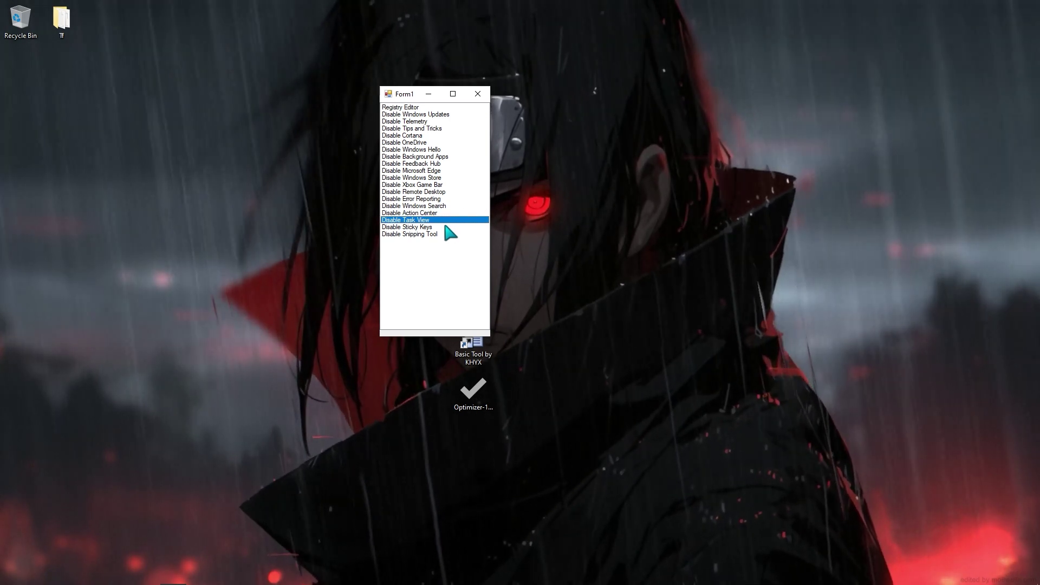
click(445, 227)
click(447, 234)
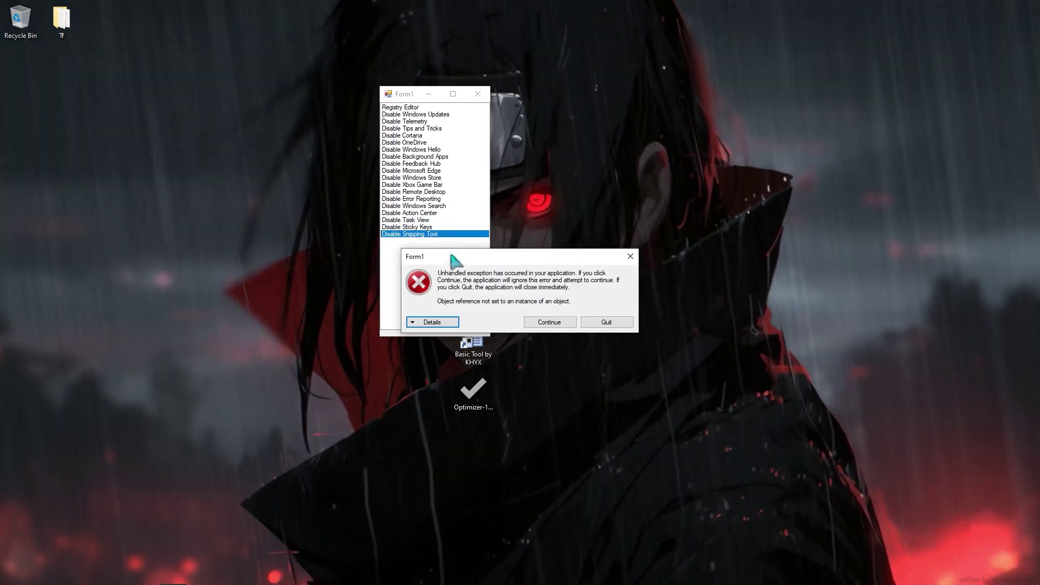
click(550, 322)
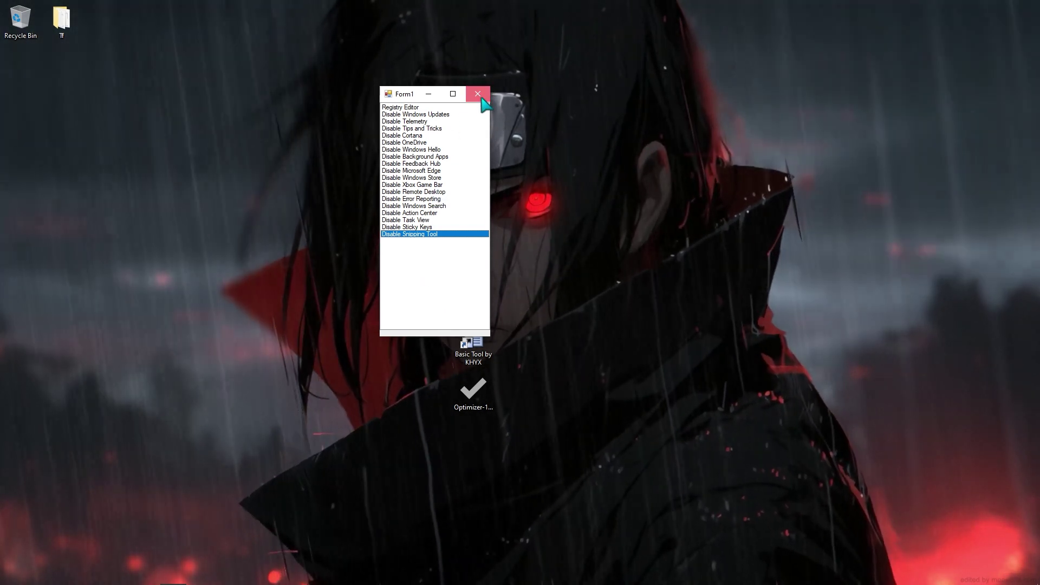
click(478, 94)
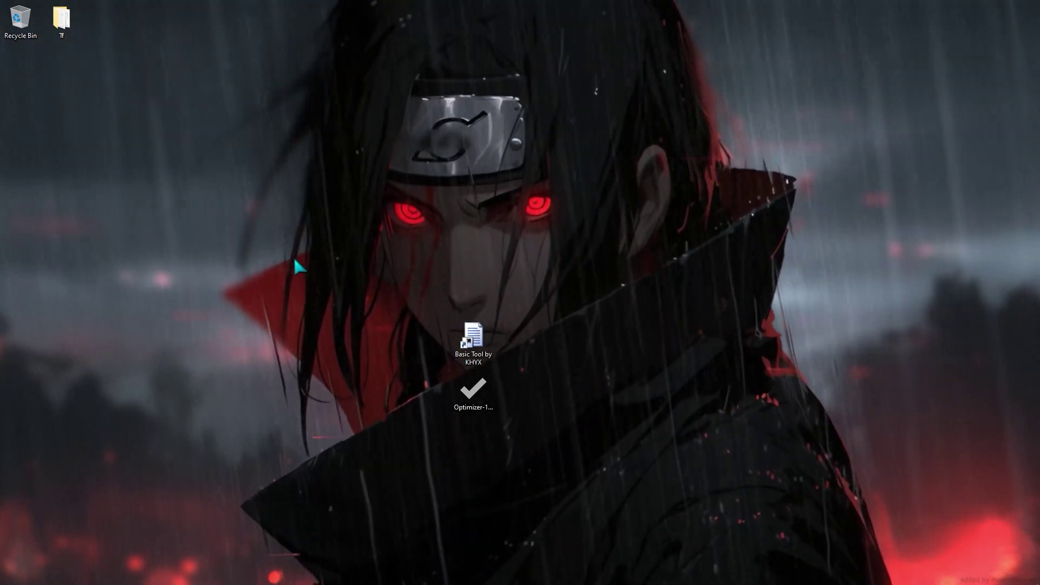
click(13, 575)
mouse_move(192, 550)
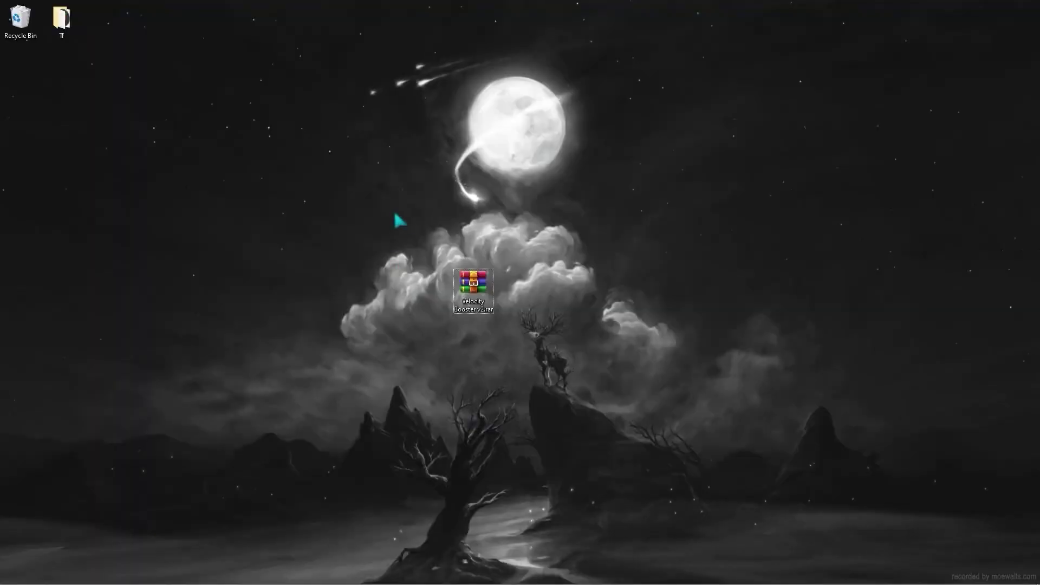
Extract Velocity Booster v2.rar into its own folder, delete the archive, and open the extracted folder.
drag(391, 214, 458, 297)
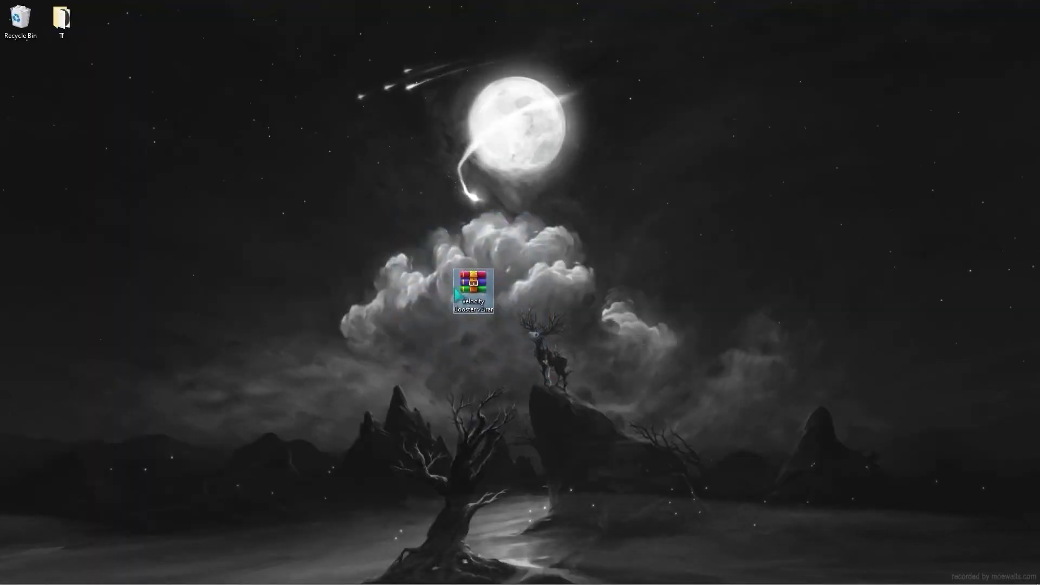
right_click(460, 286)
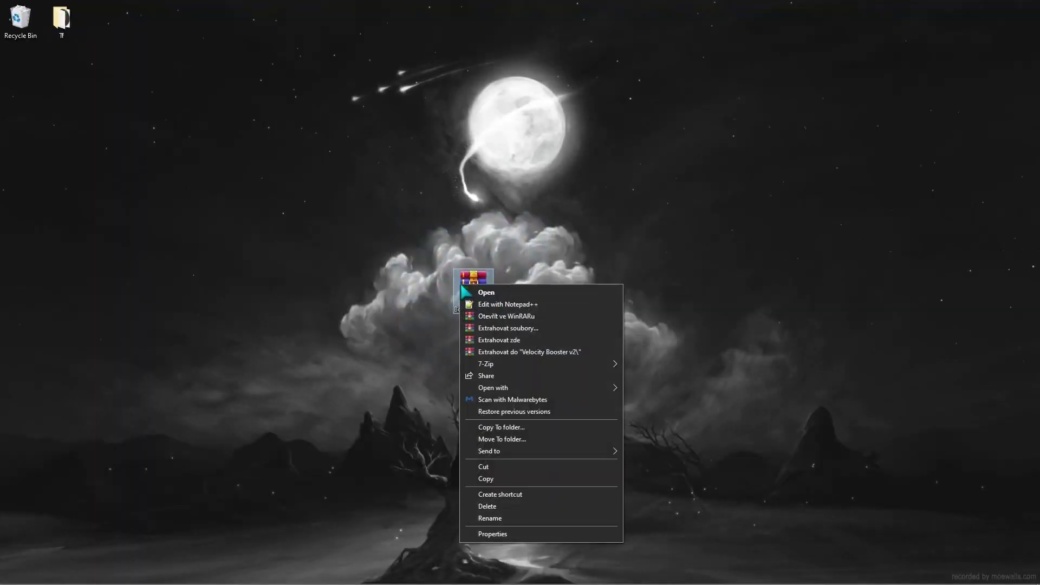
click(526, 353)
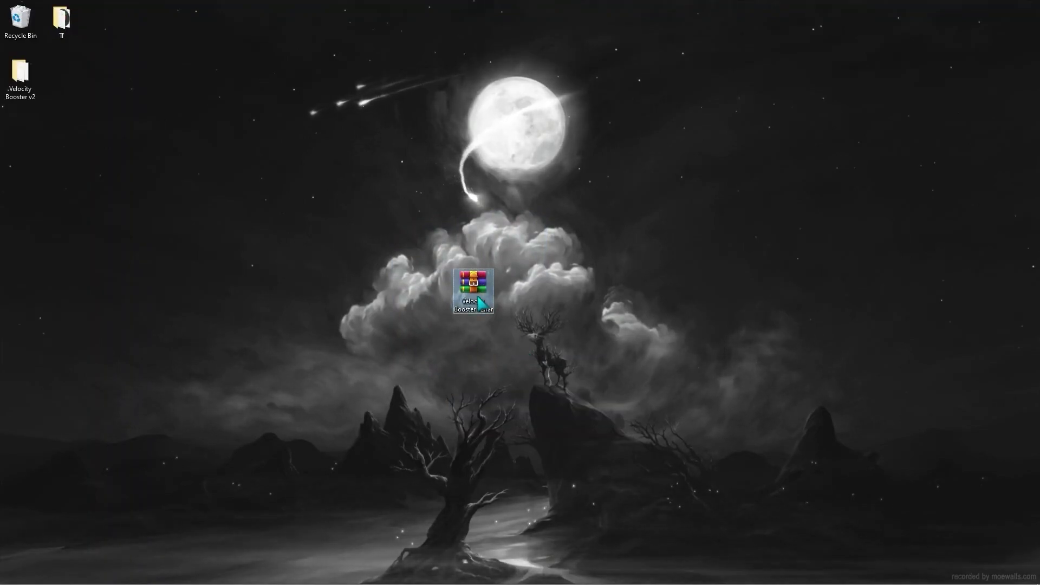
key(Delete)
drag(27, 76, 514, 290)
double_click(514, 290)
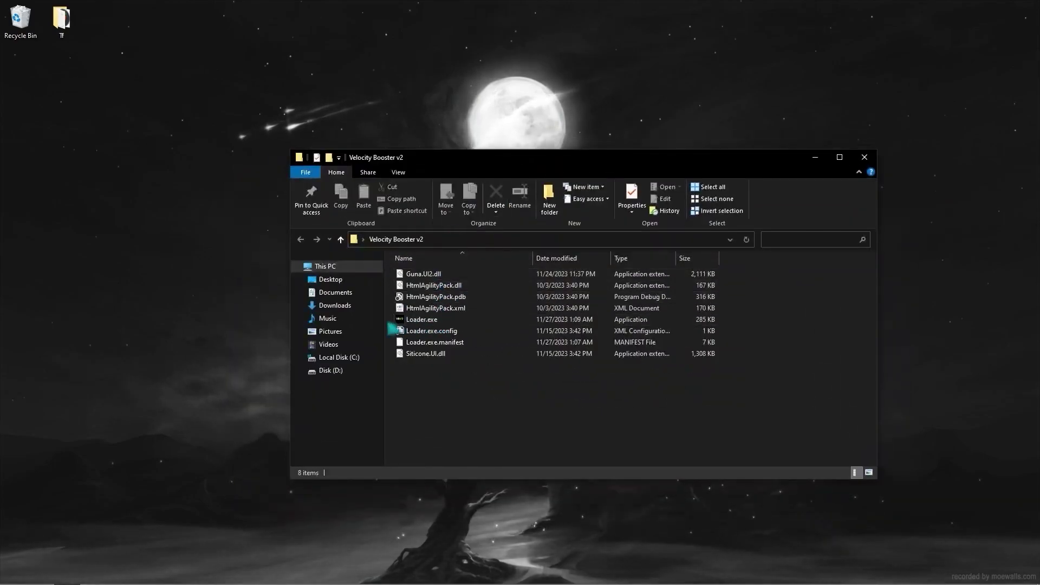
Open the restore point settings and set the maximum disk space usage for Disk (D:) to 6%.
click(12, 574)
text(restore)
click(106, 275)
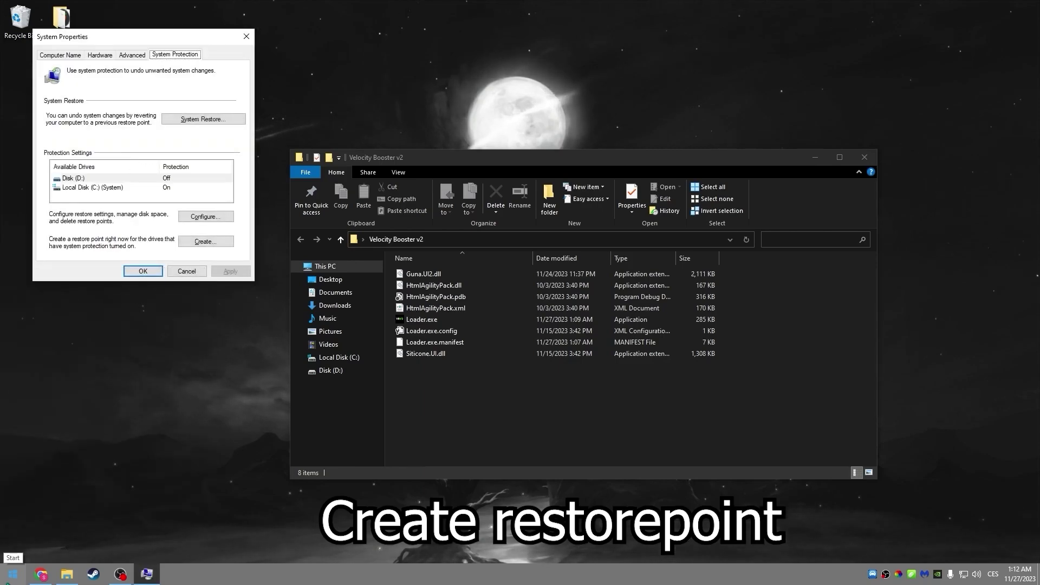
click(173, 179)
click(196, 218)
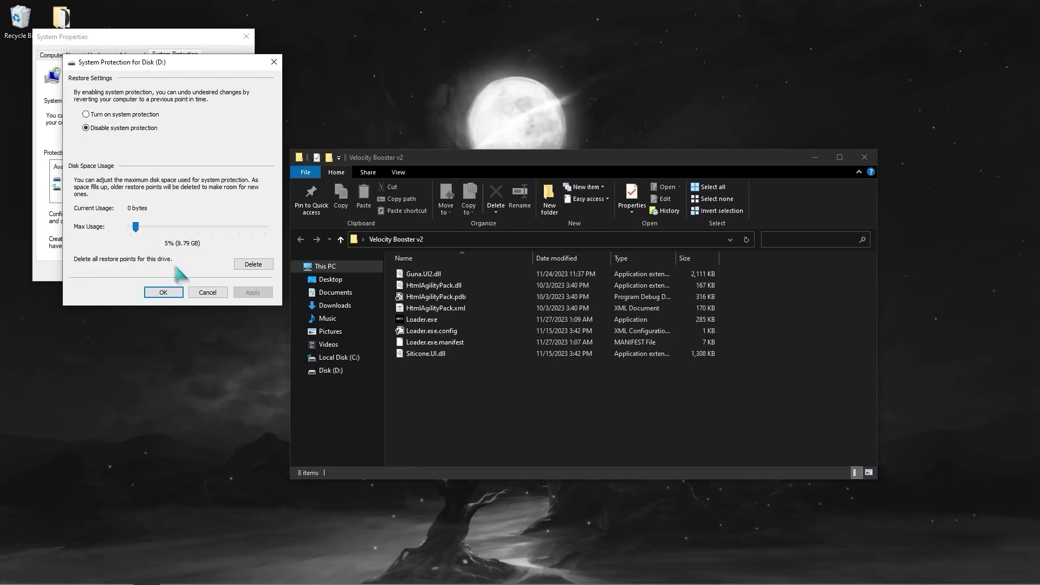
click(136, 228)
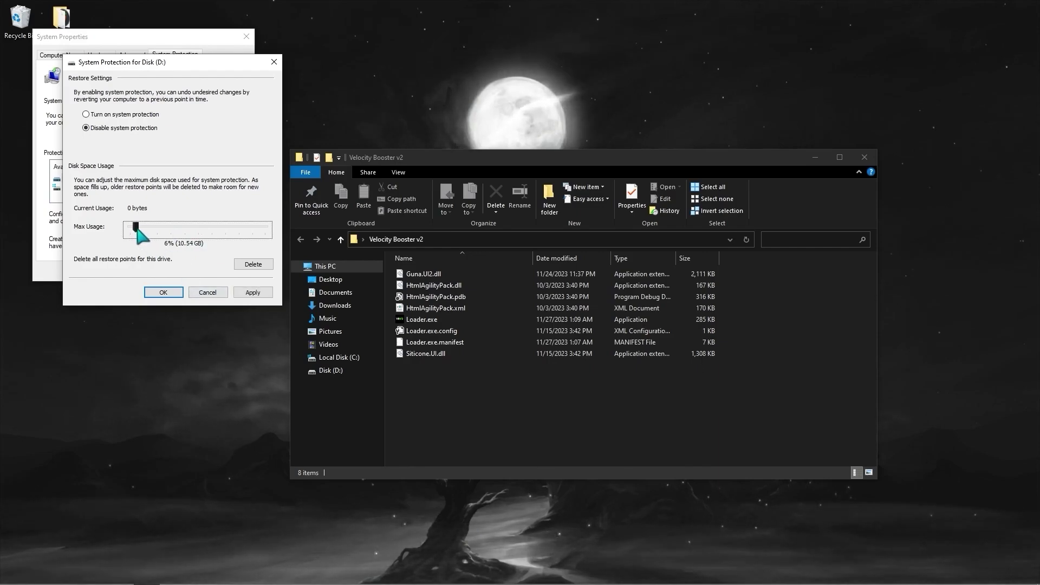
click(243, 294)
click(160, 294)
Set the system protection maximum disk space usage for Local Disk (C:) to 6%.
click(184, 191)
click(216, 216)
click(137, 228)
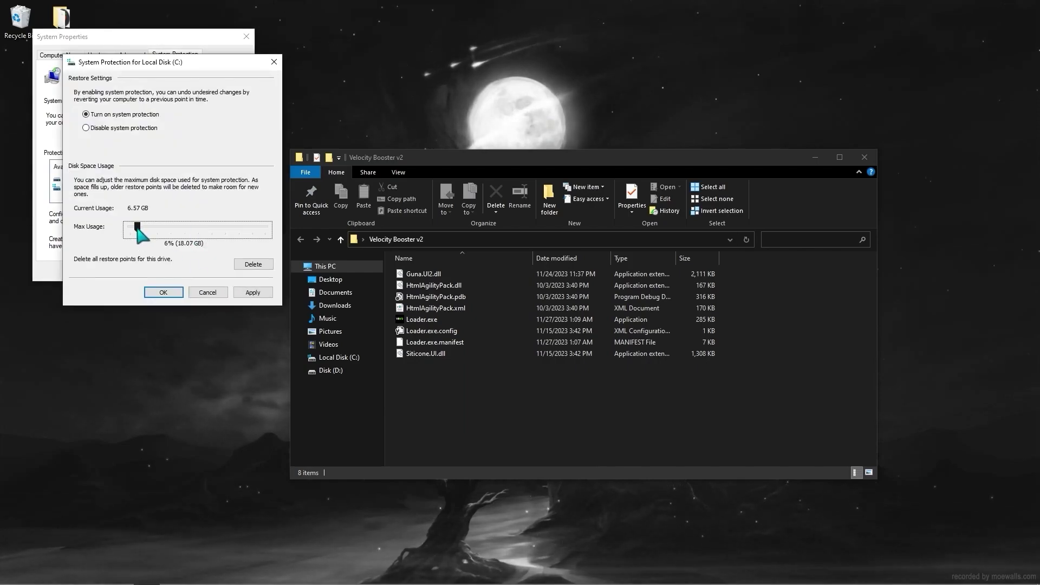
click(253, 293)
click(173, 292)
click(206, 216)
click(202, 294)
Create a restore point described as "VB Resore point" and close System Properties.
click(206, 242)
text(VB Resore point)
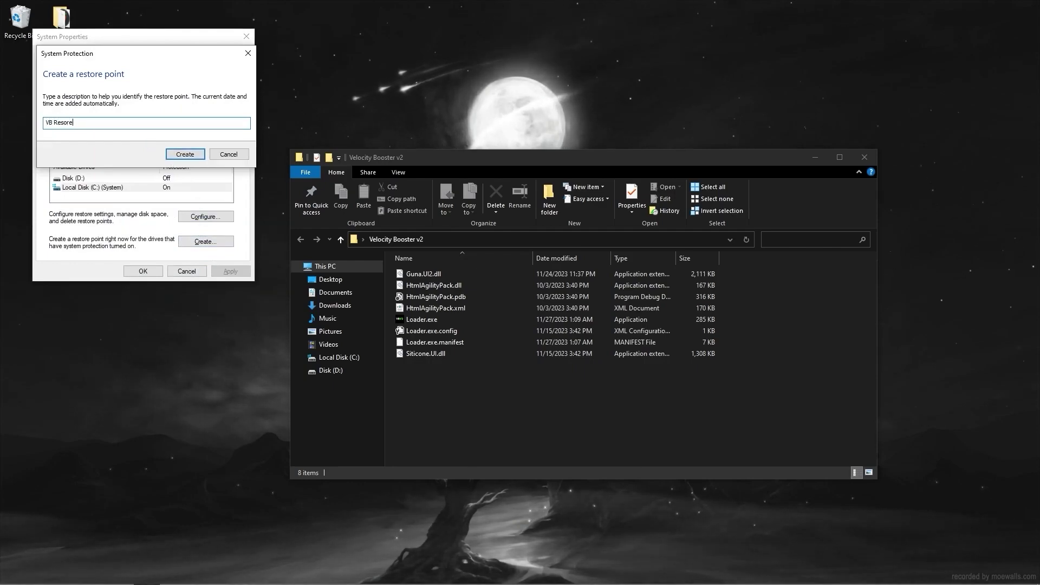
click(188, 155)
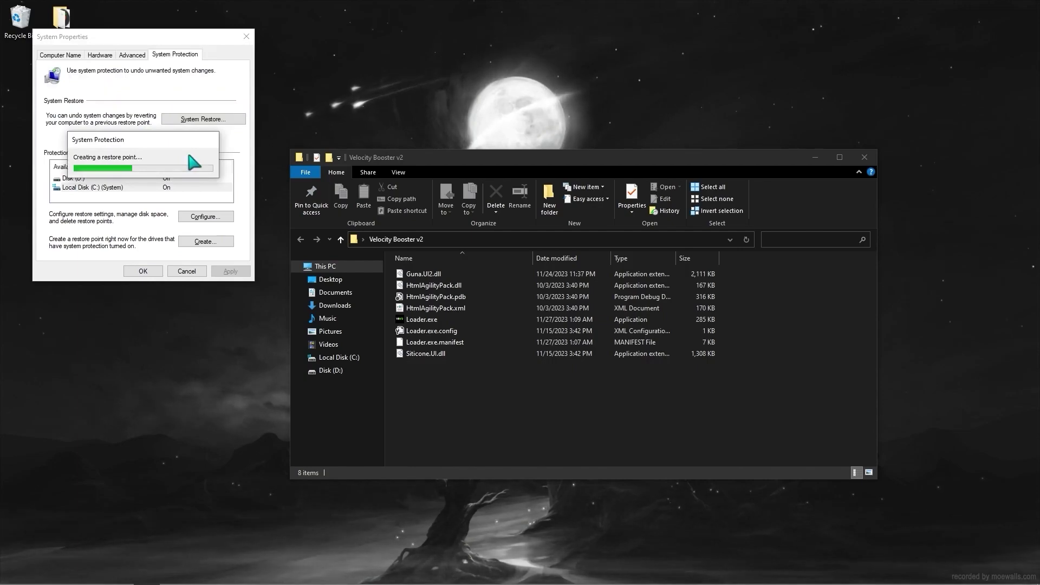
click(196, 159)
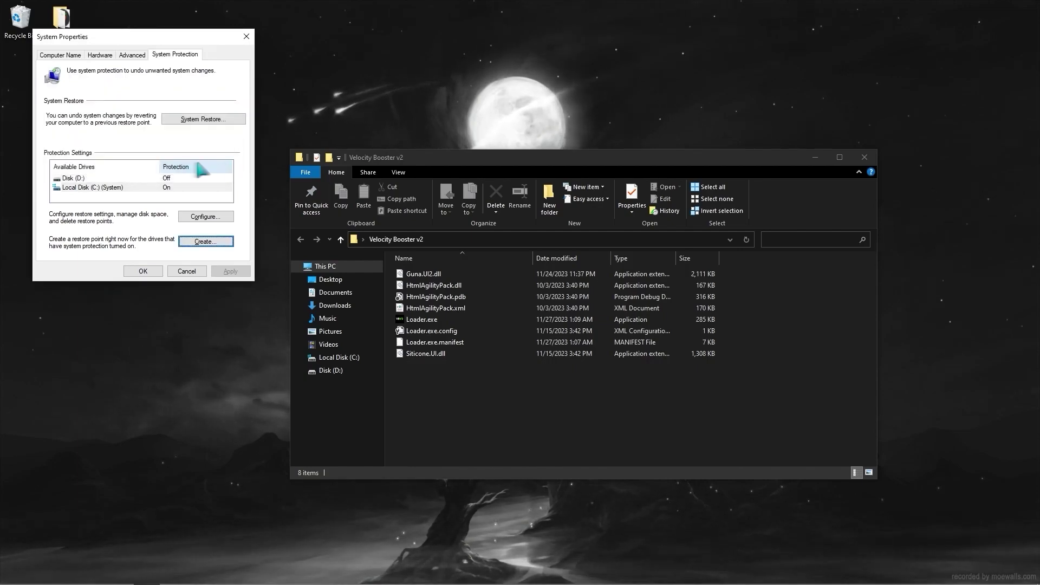
click(147, 272)
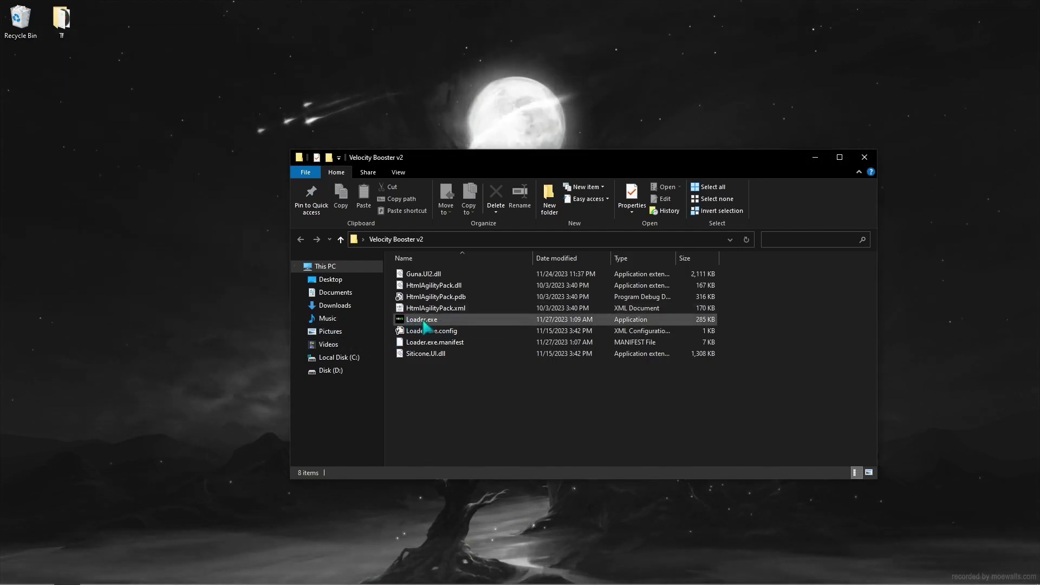
Run Loader.exe as administrator and log in with the account username and password, leaving the licence key empty.
right_click(417, 322)
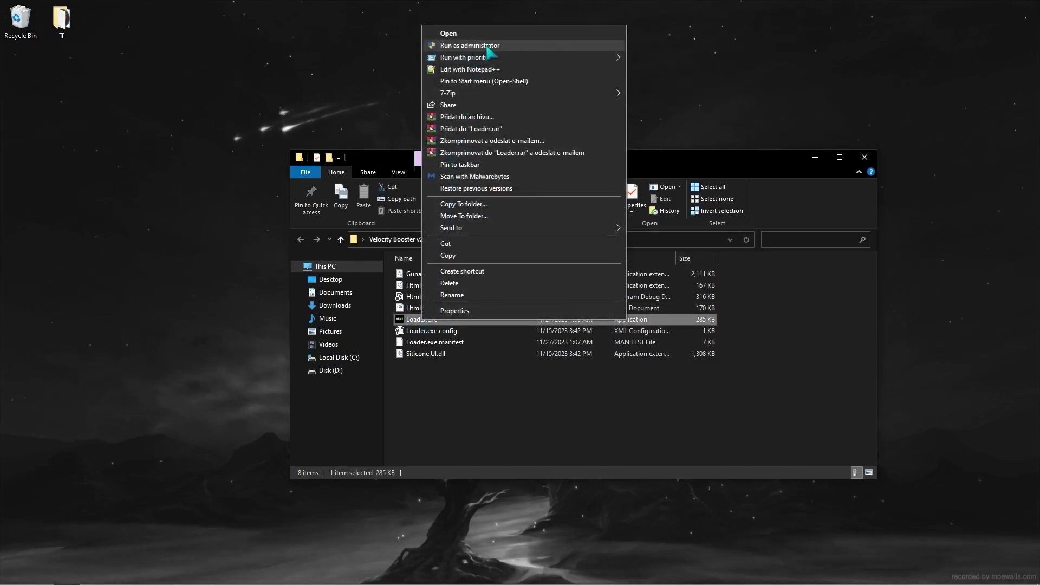
click(460, 46)
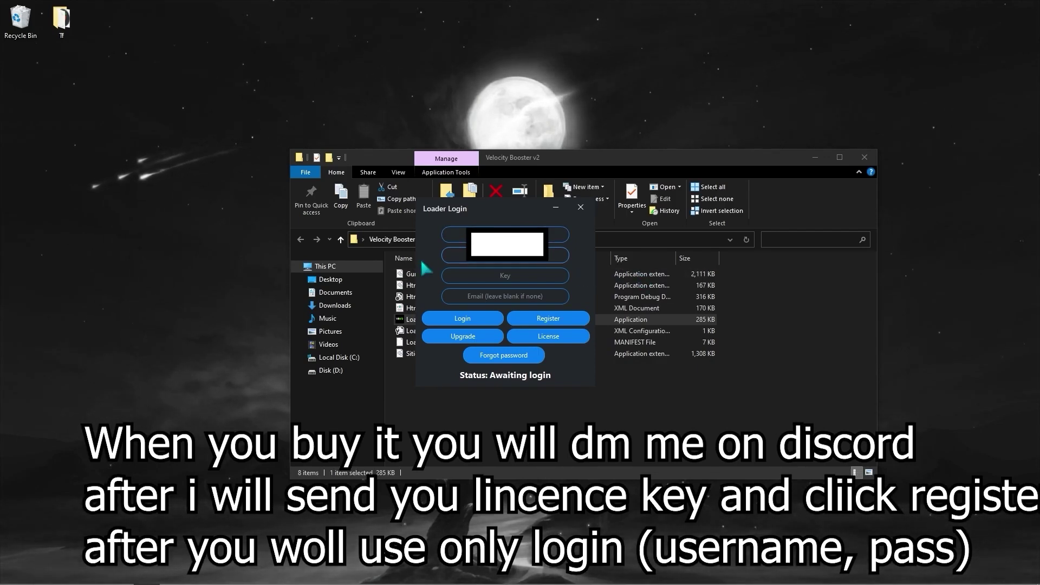
click(505, 275)
key(BackSpace)
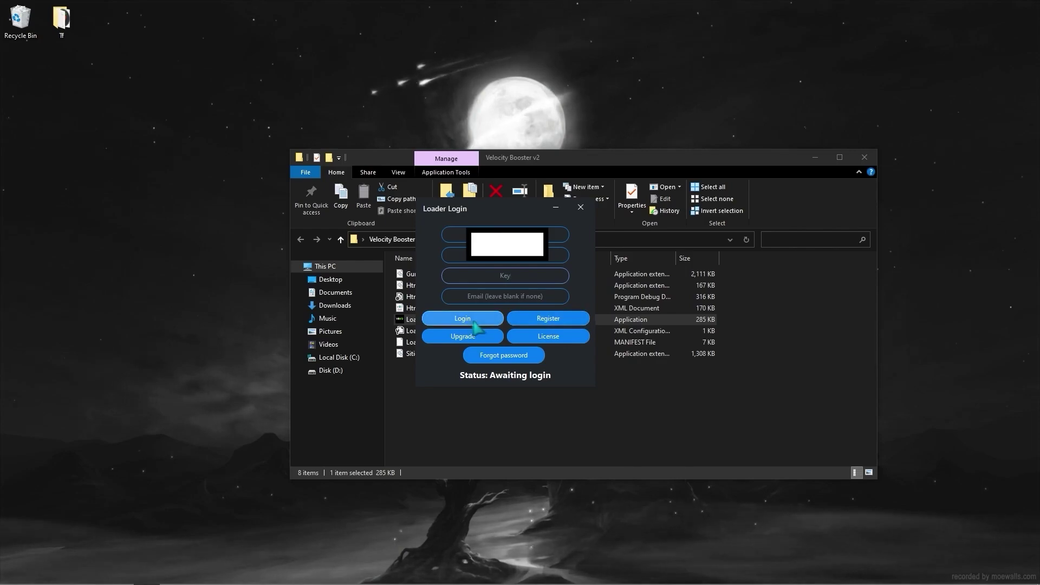
click(464, 321)
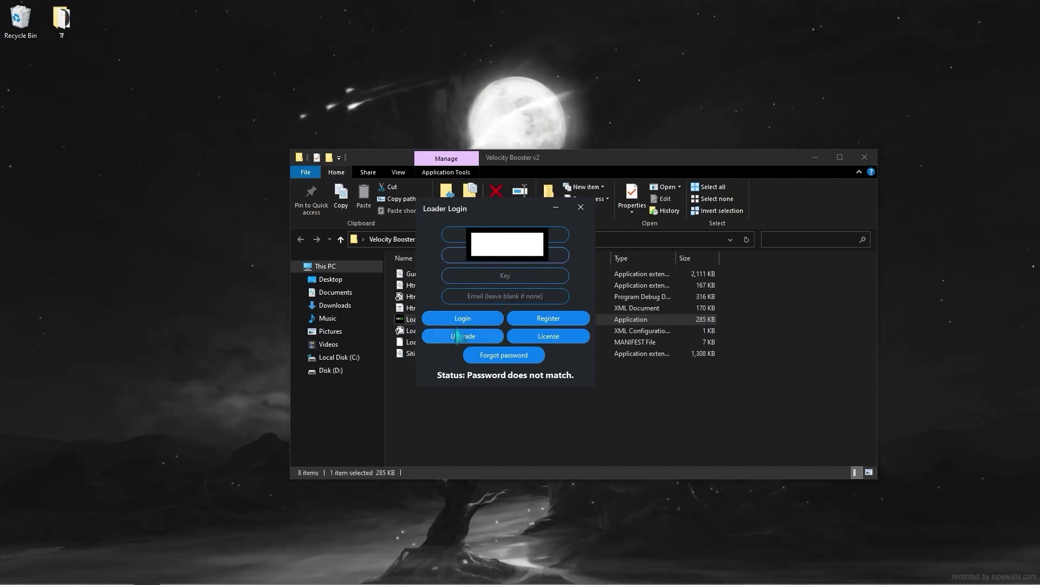
click(440, 318)
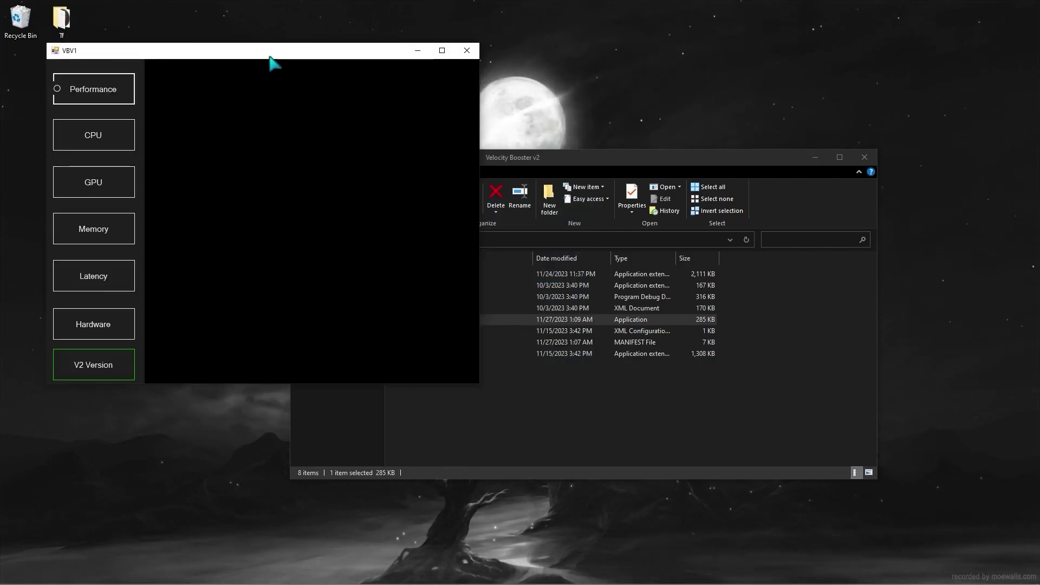
Centre the VBV1 window and look through the Performance, CPU, GPU, Memory, Latency and Hardware pages.
drag(269, 57, 575, 121)
click(385, 162)
drag(506, 111, 482, 114)
click(362, 210)
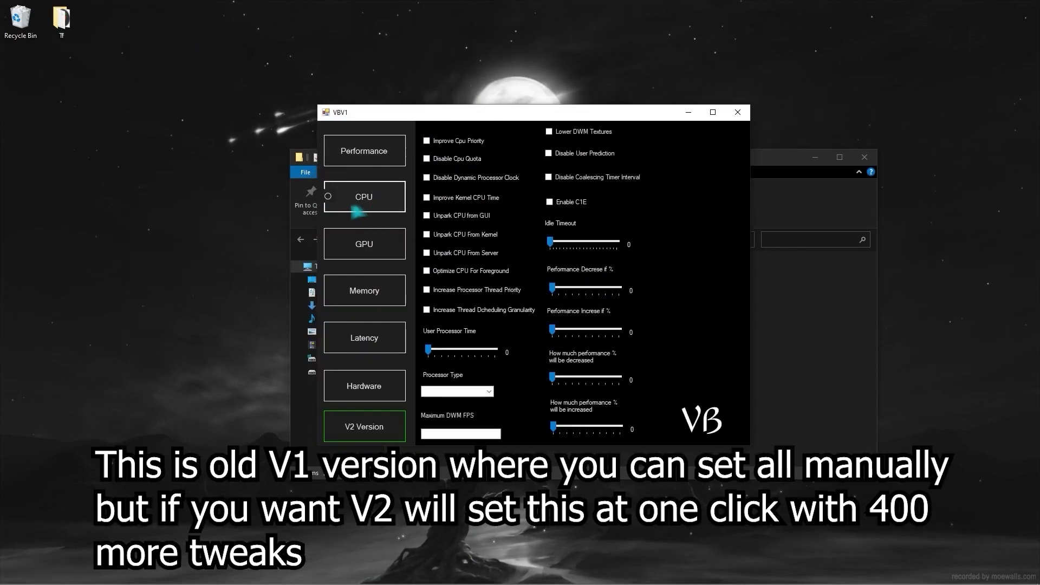
click(336, 244)
click(347, 298)
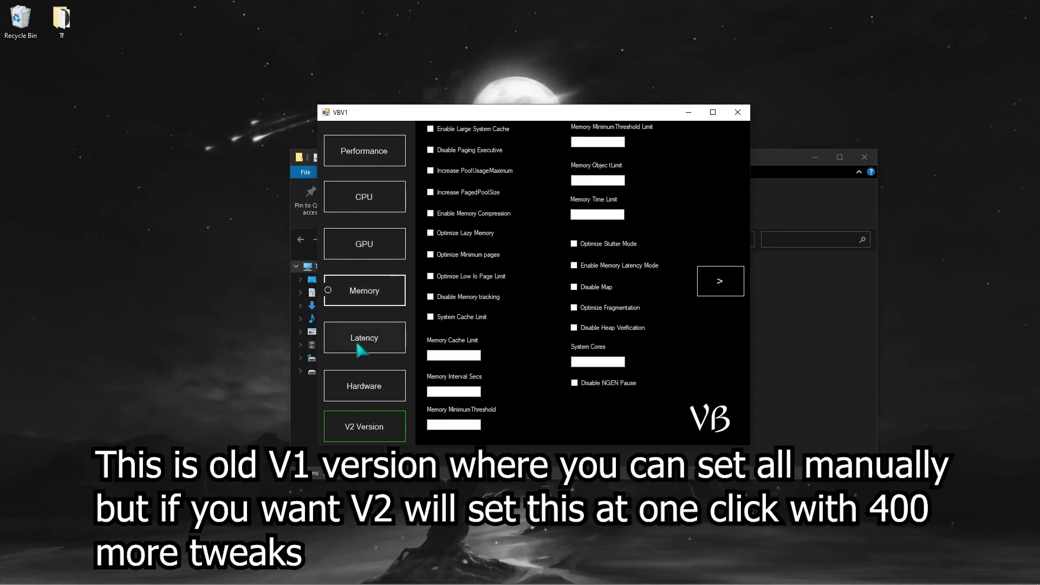
click(385, 347)
click(351, 388)
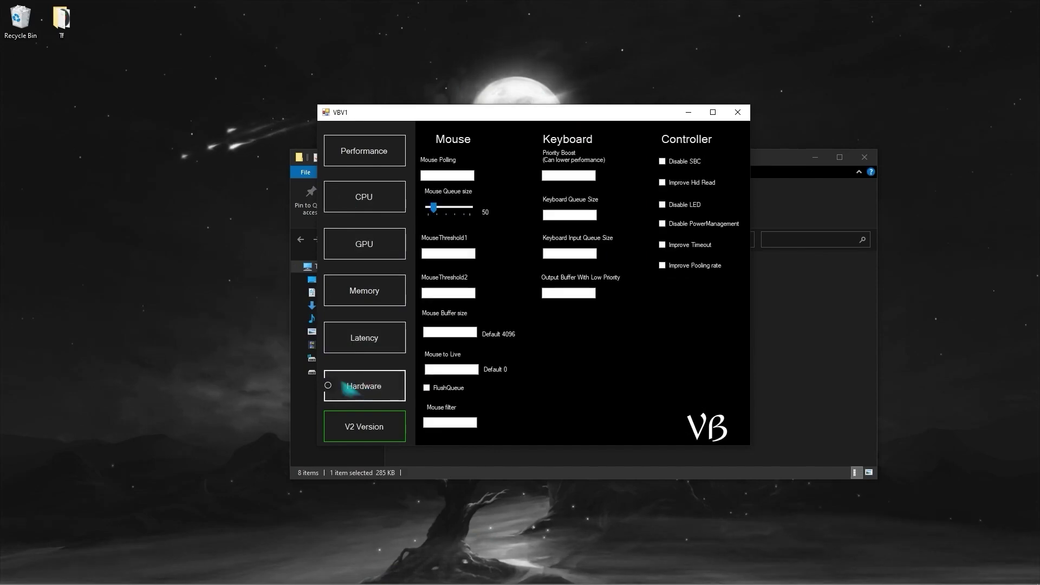
On the Performance page, disable Gamebar, Game Mode and Fullscreen Optimization, and set max foreground FPS to 500 and background FPS to 35.
click(372, 154)
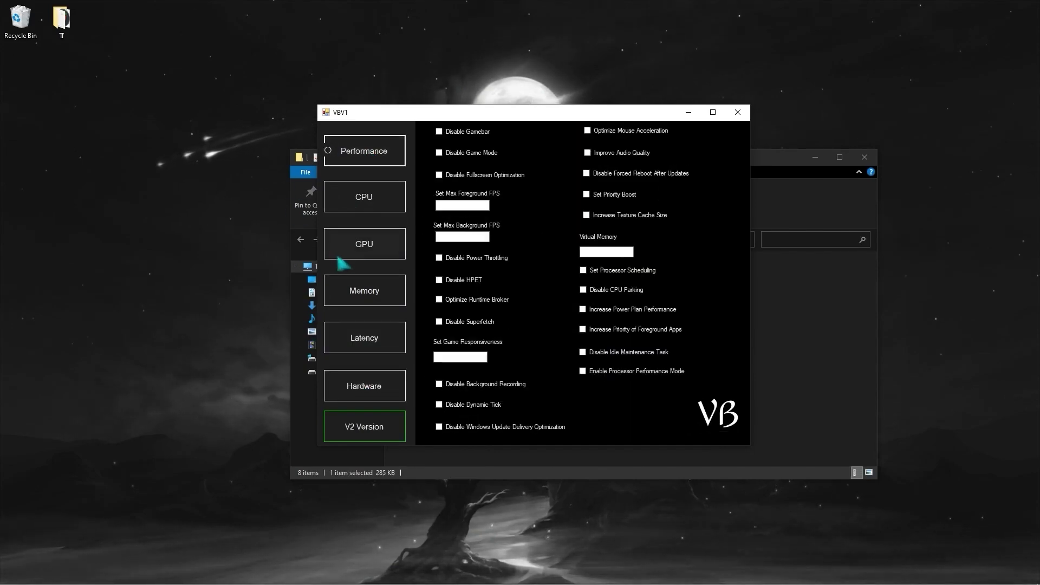
click(438, 131)
click(438, 152)
click(439, 175)
click(454, 207)
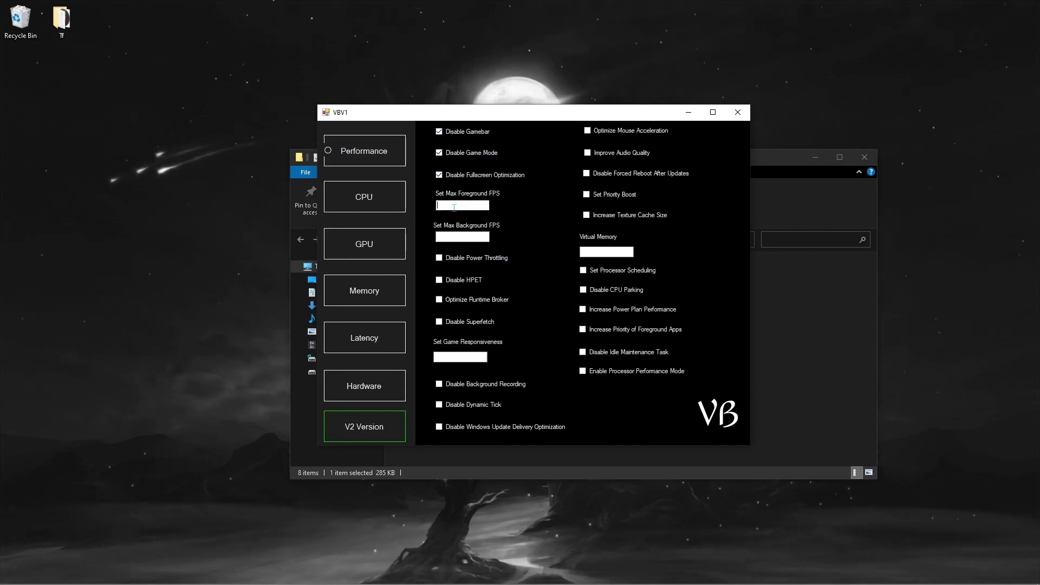
text(500)
click(461, 237)
text(35)
Disable Power Throttling, HPET, Superfetch, Background Recording, Dynamic Tick and Windows Update Delivery Optimization, optimize Runtime Broker, and set Game Responsiveness to 100.
click(439, 257)
click(438, 280)
click(440, 301)
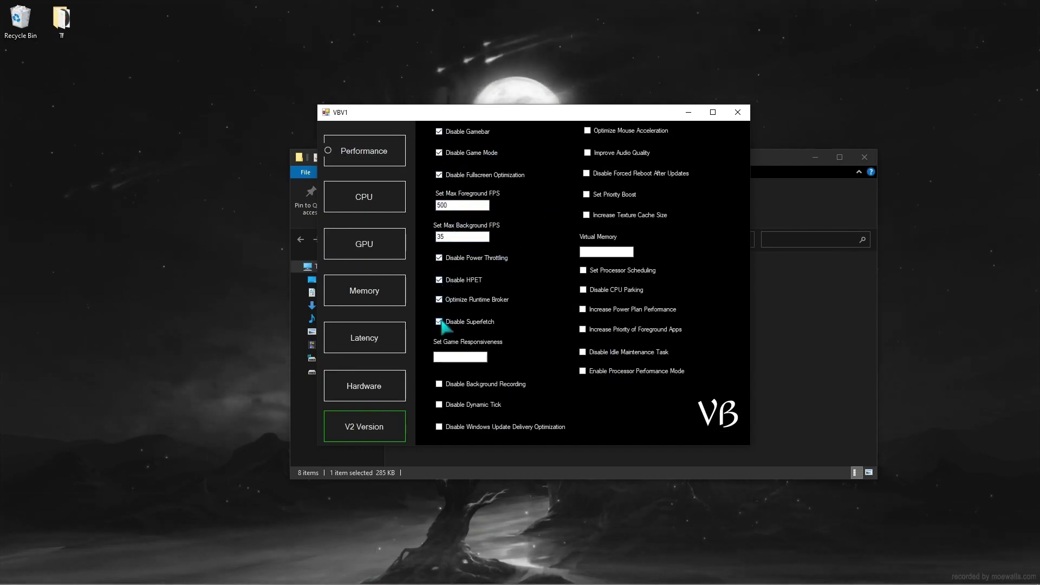
click(436, 356)
text(100)
click(439, 384)
click(439, 404)
click(439, 426)
Enable Optimize Mouse Acceleration, Improve Audio Quality, Disable Forced Reboot After Updates, Set Priority Boost and Increase Texture Cache Size.
click(587, 130)
click(587, 152)
click(586, 173)
click(586, 194)
click(586, 215)
Set Virtual Memory to 8000 and enable the processor scheduling, CPU parking, power plan, foreground app priority and idle maintenance tweaks.
click(593, 252)
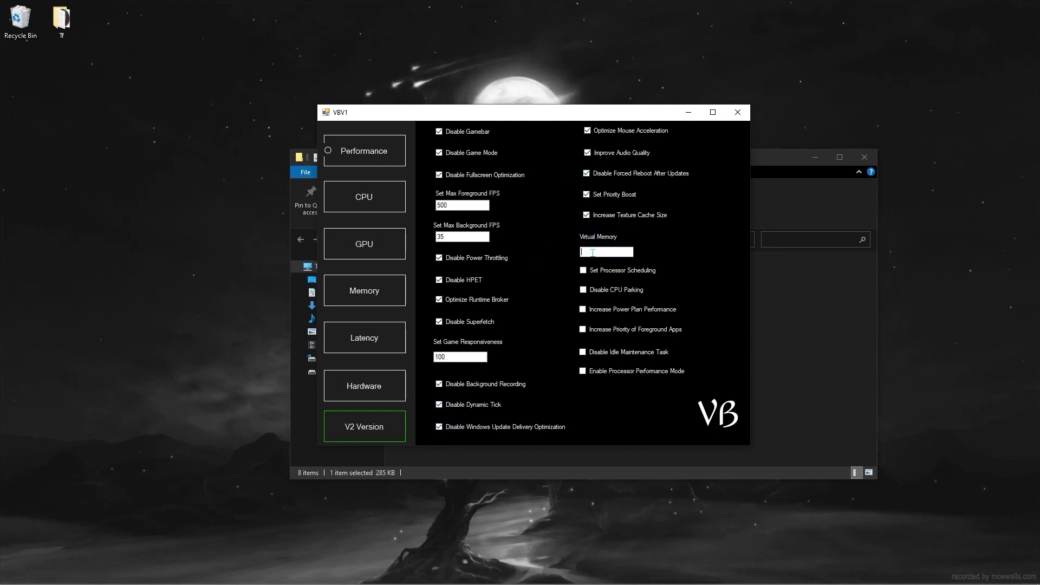
text(8000)
click(584, 271)
click(583, 289)
click(583, 309)
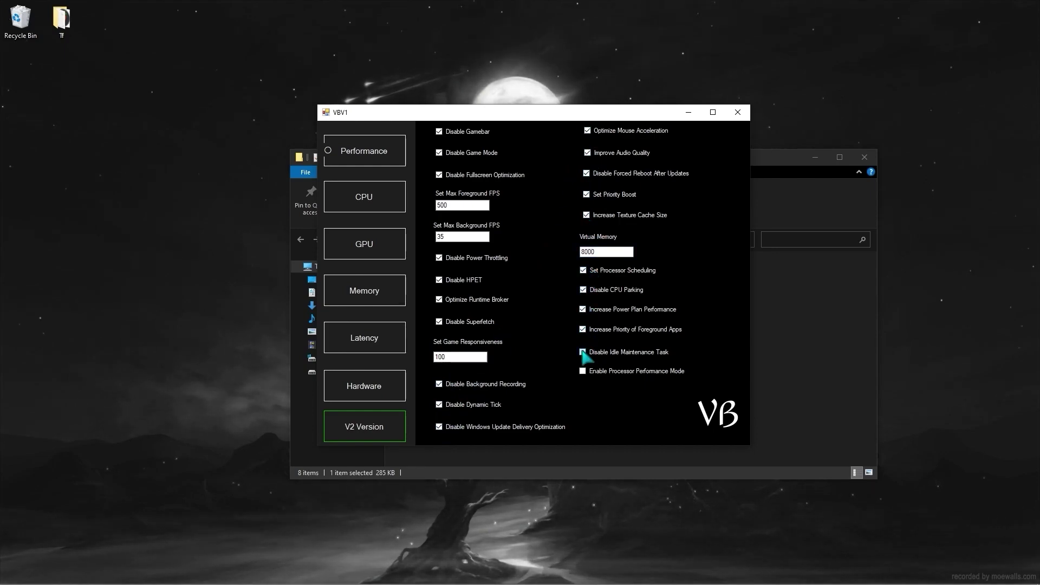
On the CPU page, enable all tweaks from Improve Cpu Priority through the thread scheduling granularity increase.
click(367, 211)
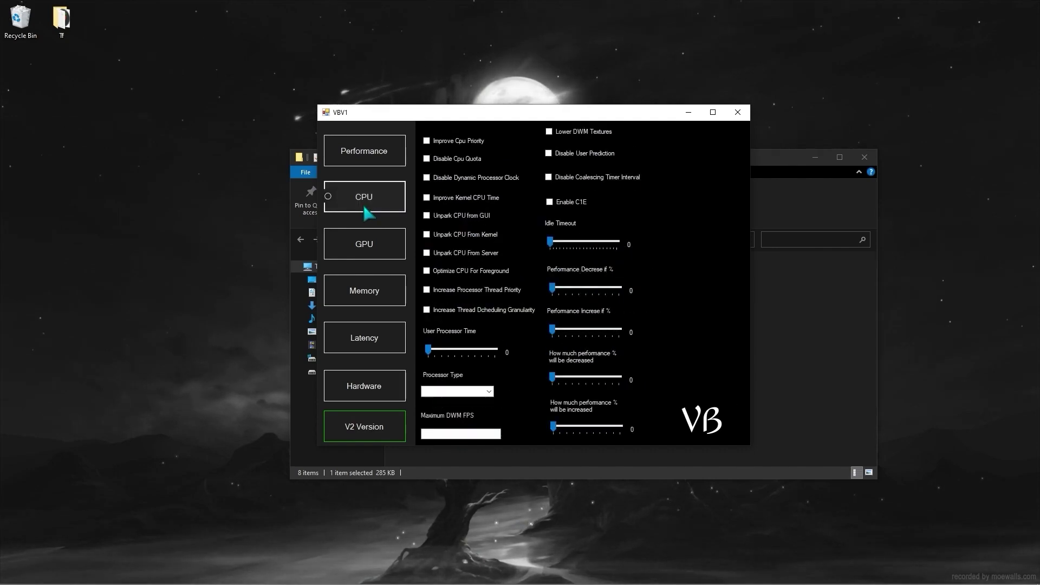
click(428, 141)
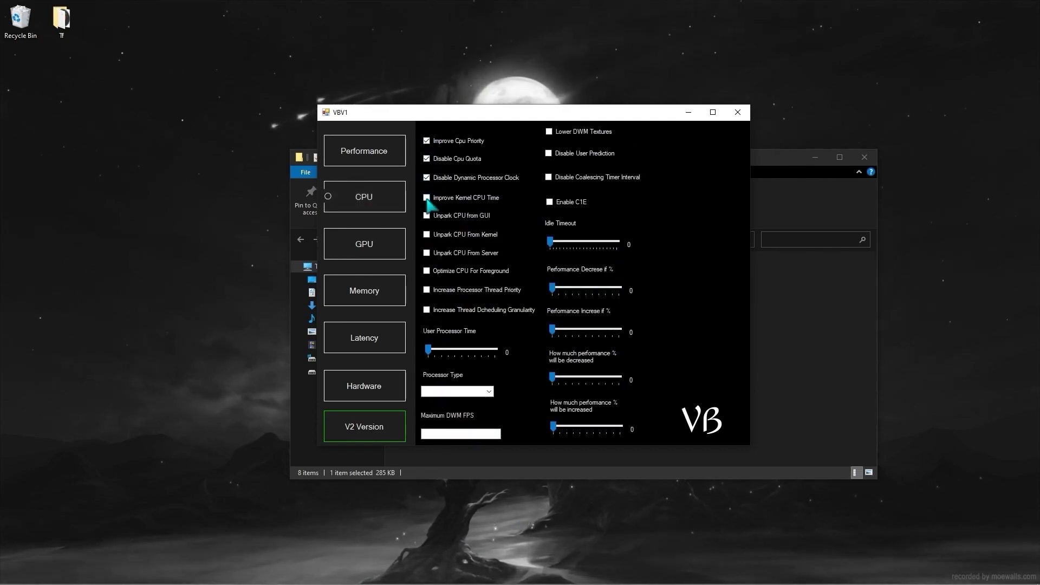
click(428, 253)
click(428, 271)
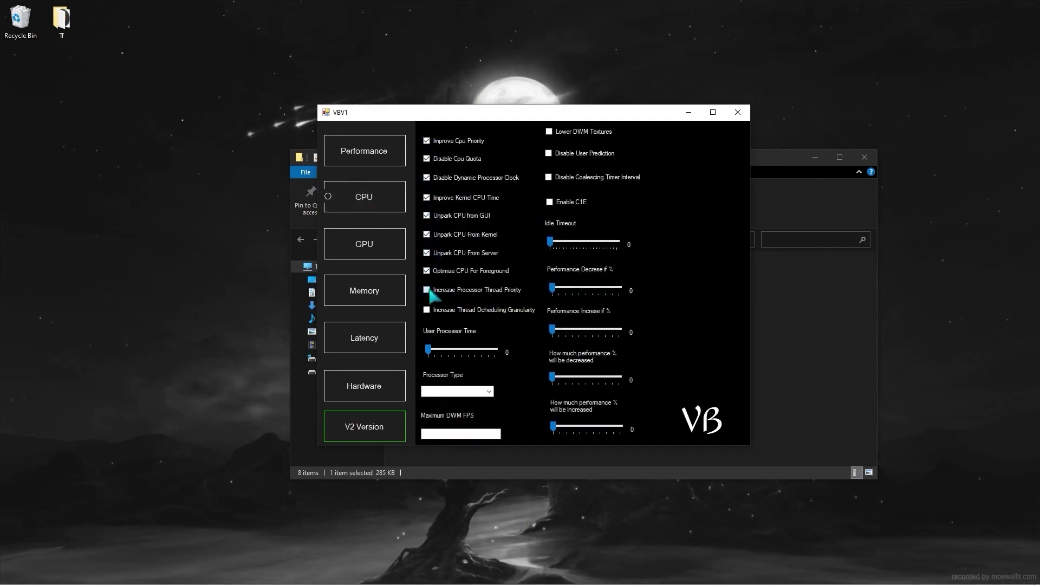
Set User Processor Time to its maximum, choose the AMD64 64-bit processor type, and set Maximum DWM FPS to 500.
drag(428, 350, 522, 349)
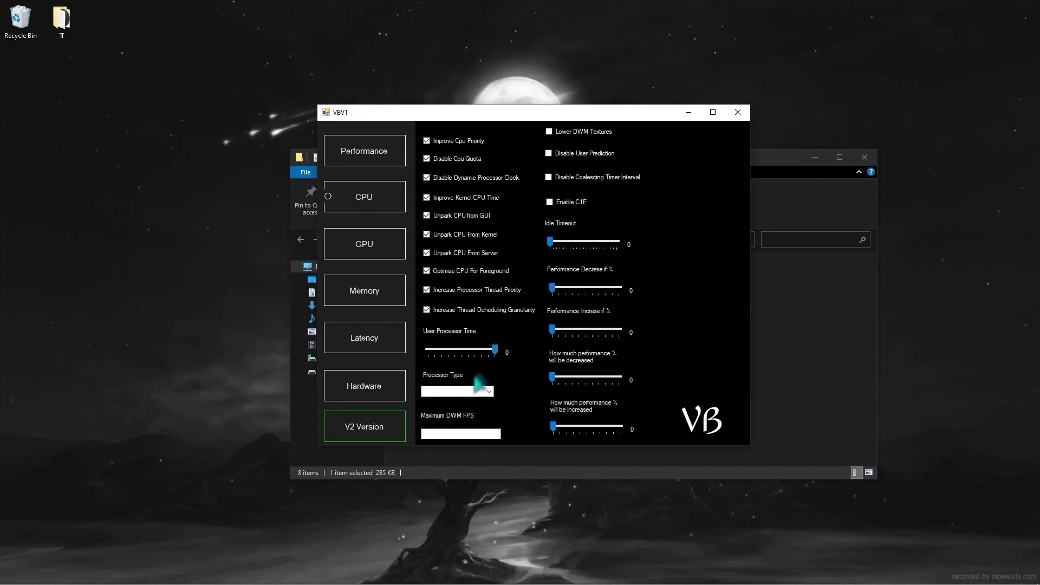
click(490, 392)
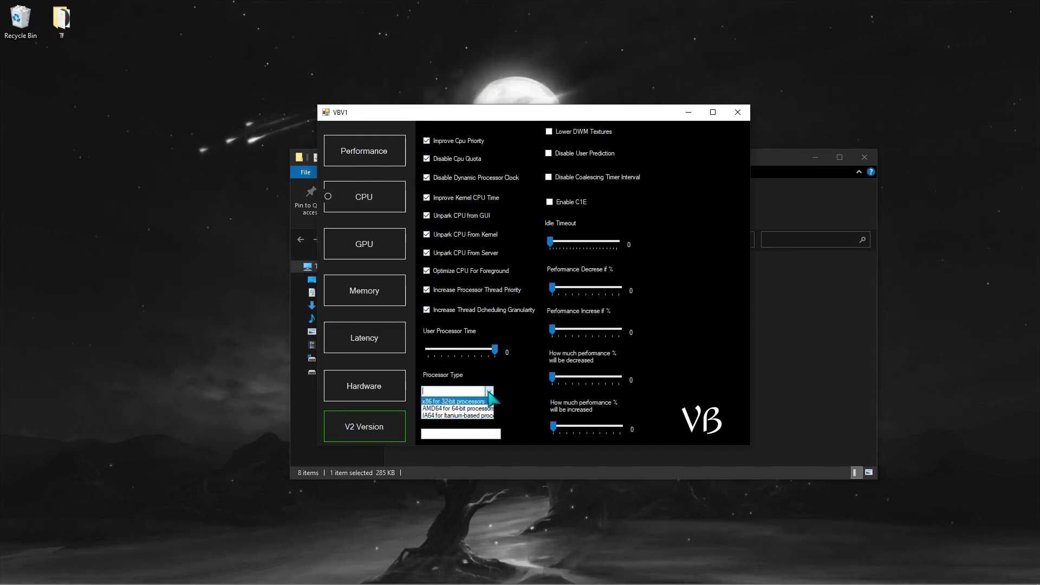
click(473, 409)
click(463, 434)
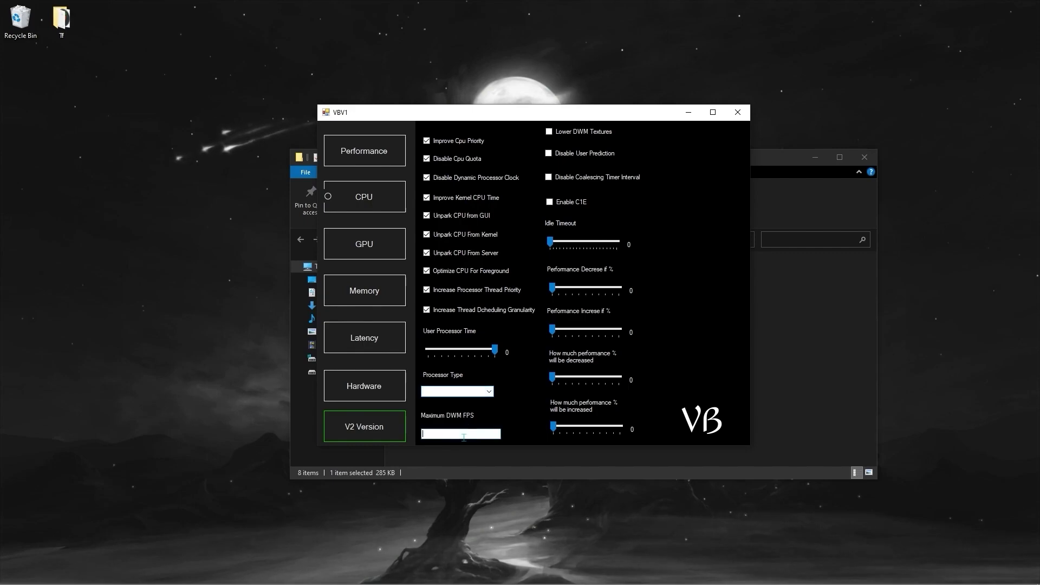
Enable Lower DWM Textures, Disable User Prediction and Disable Coalescing Timer Interval, leaving Enable C1E off.
click(550, 132)
click(549, 178)
click(550, 202)
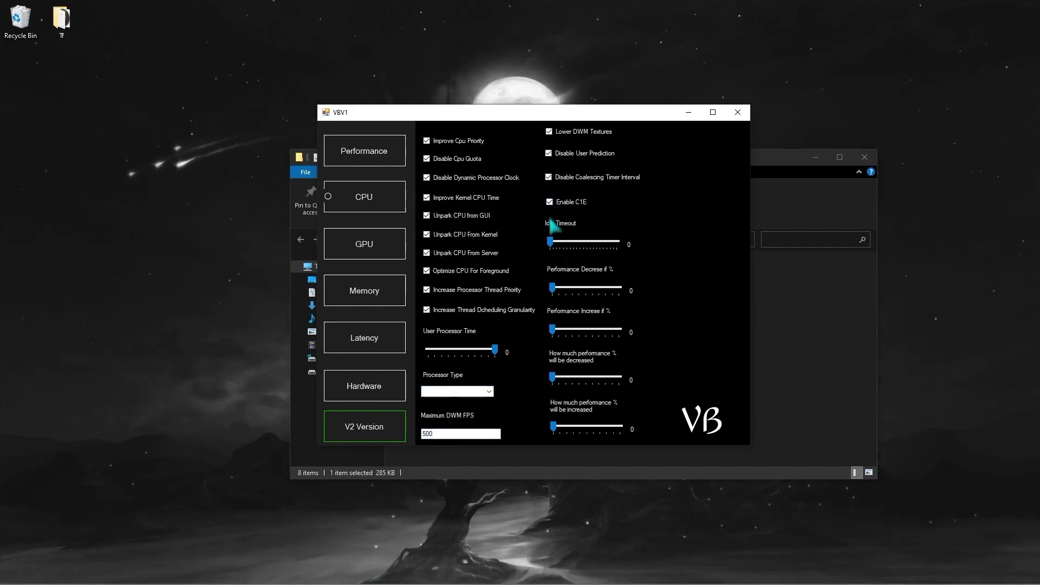
click(564, 206)
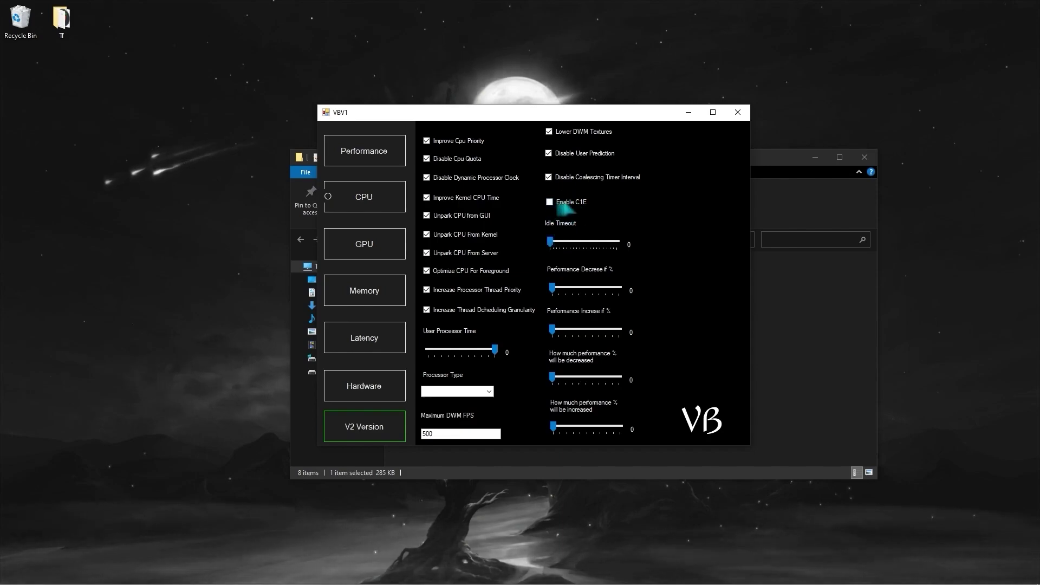
Set the idle timeout, performance decrease threshold and performance increase amount to maximum, keeping the increase threshold and decrease amount at minimum.
drag(550, 242, 616, 243)
drag(553, 288, 618, 288)
drag(552, 330, 552, 330)
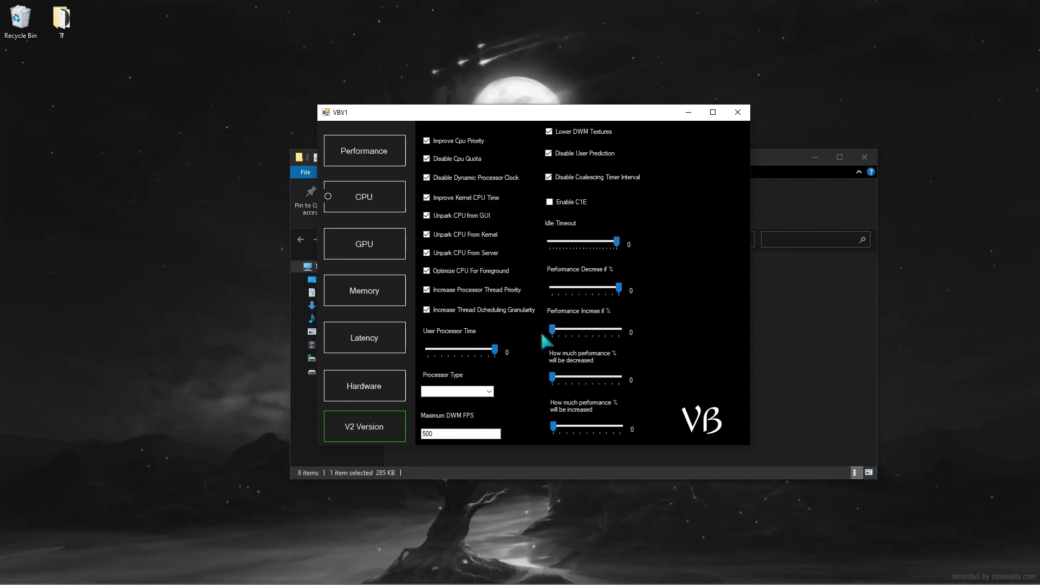
click(552, 377)
drag(553, 426, 662, 431)
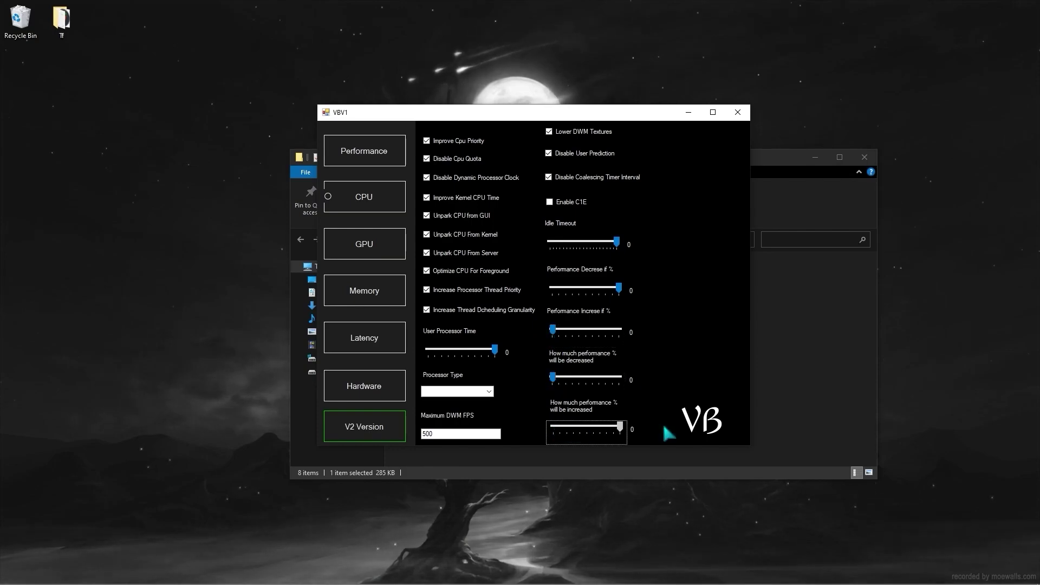
On the GPU page, enable all general tweaks from Increase GPU TDR Delay through Enable Auto Switch.
click(401, 254)
click(434, 128)
click(434, 149)
click(434, 168)
click(434, 188)
click(434, 211)
click(434, 234)
click(434, 255)
click(434, 272)
click(434, 293)
click(434, 312)
click(434, 331)
click(434, 354)
Enable all AMD tweaks from Enable AMD UMD driver through Disable Power Savings.
click(561, 147)
click(561, 165)
click(560, 183)
click(561, 165)
click(560, 200)
click(560, 165)
click(560, 220)
click(560, 238)
click(560, 255)
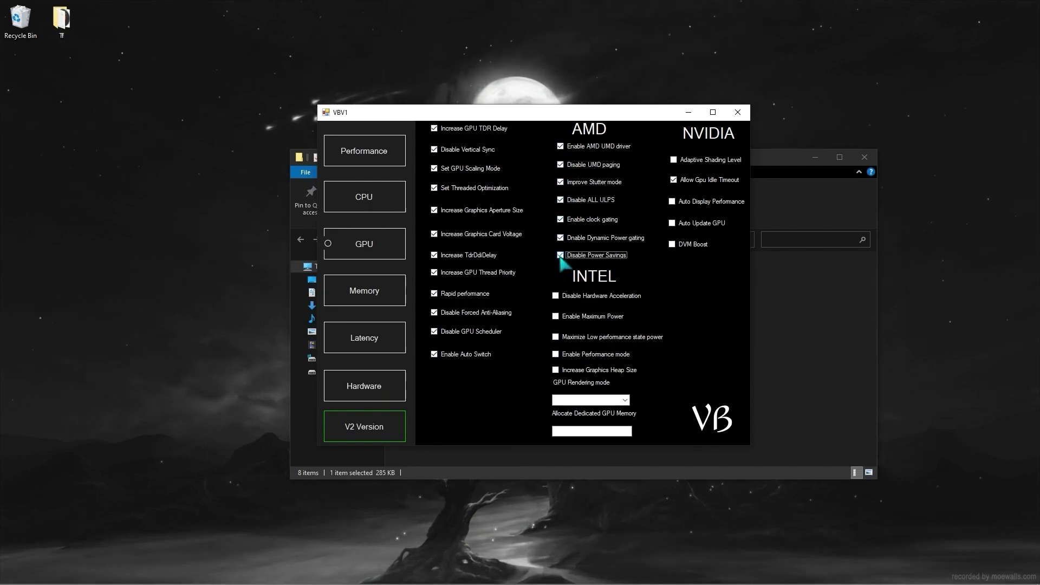
Enable all five Intel tweaks, set GPU Rendering mode to Maximum Performance, and allocate 1000 of dedicated GPU memory.
click(556, 296)
click(555, 316)
click(556, 337)
click(556, 354)
click(555, 370)
click(591, 400)
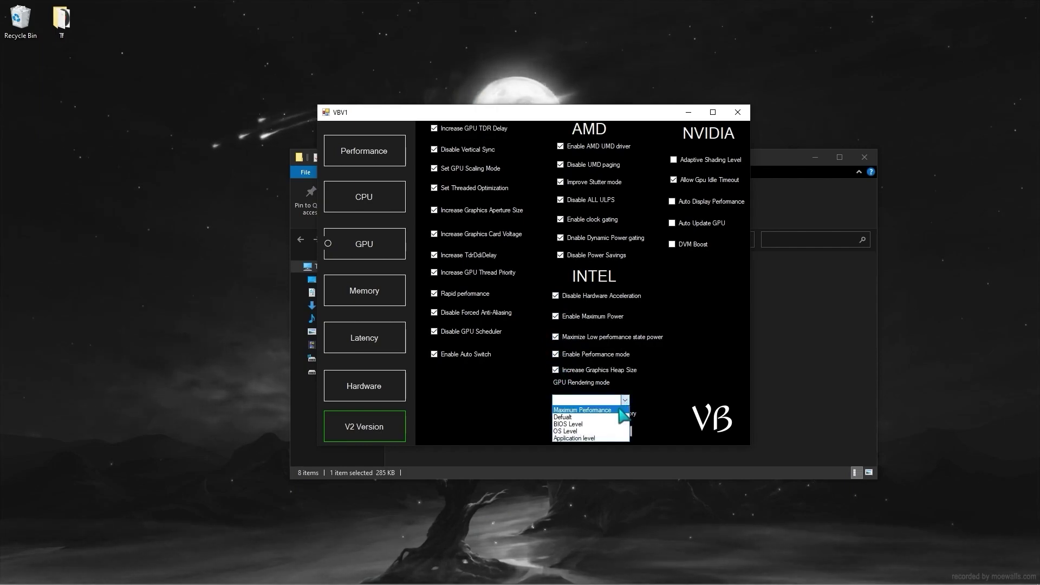
click(584, 410)
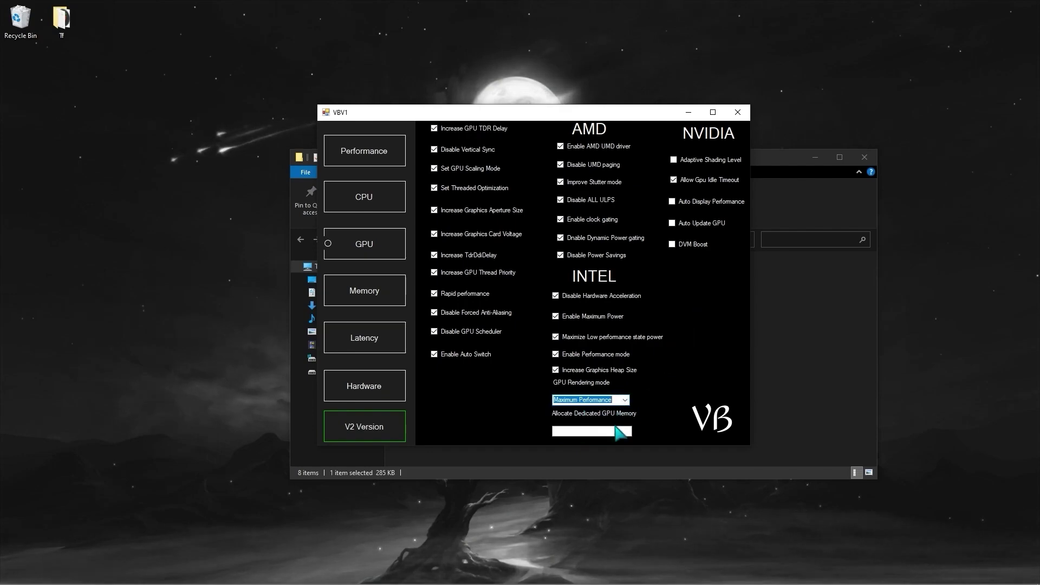
click(609, 430)
text(1000)
Under NVIDIA, enable Adaptive Shading Level, Auto Display Performance, Auto Update GPU and DVM Boost, and turn off Allow Gpu Idle Timeout.
click(673, 159)
click(674, 180)
click(671, 201)
click(672, 223)
click(672, 244)
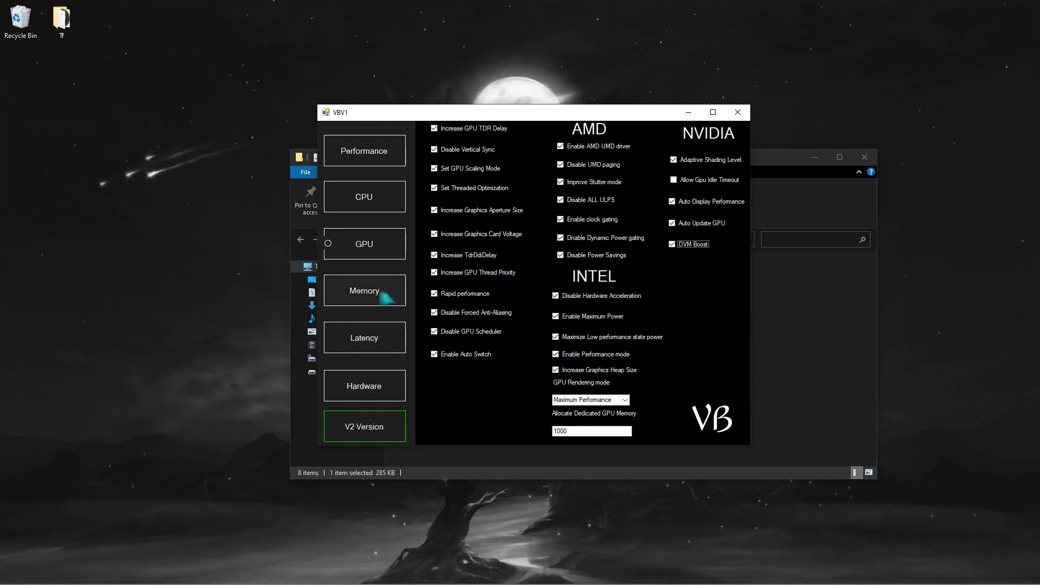
On the Memory page, enable all tweaks from Enable Large System Cache through System Cache Limit.
click(389, 297)
click(431, 129)
click(431, 150)
click(431, 170)
click(431, 192)
click(431, 214)
click(430, 233)
click(430, 254)
click(430, 277)
click(431, 297)
click(431, 317)
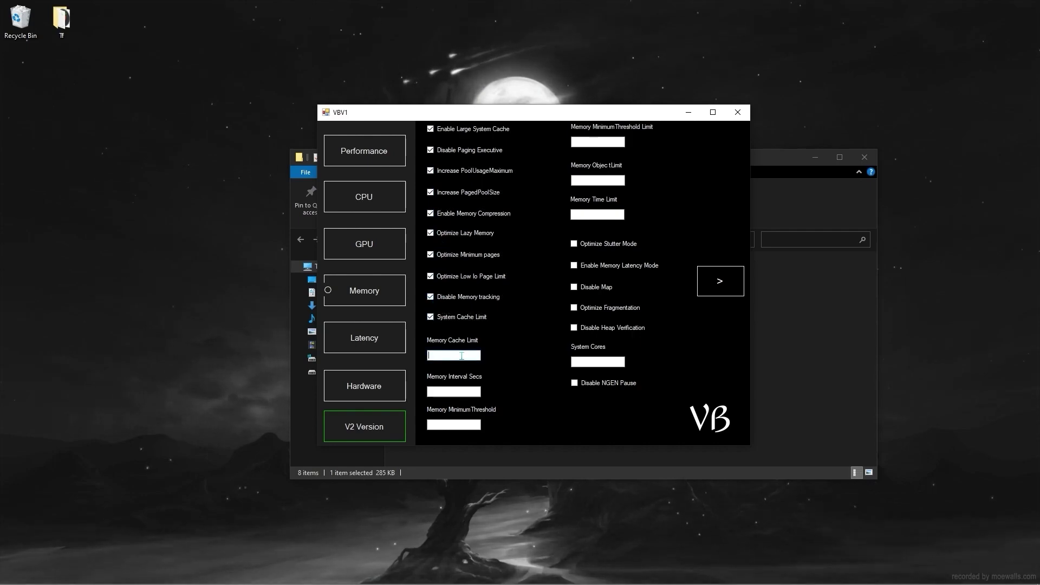
Set Memory Cache Limit to 0, Interval Secs to 3, Minimum Threshold and its limit to 0, and Object Limit to 4000.
text(0)
click(468, 392)
text(3)
click(471, 424)
text(0)
click(596, 142)
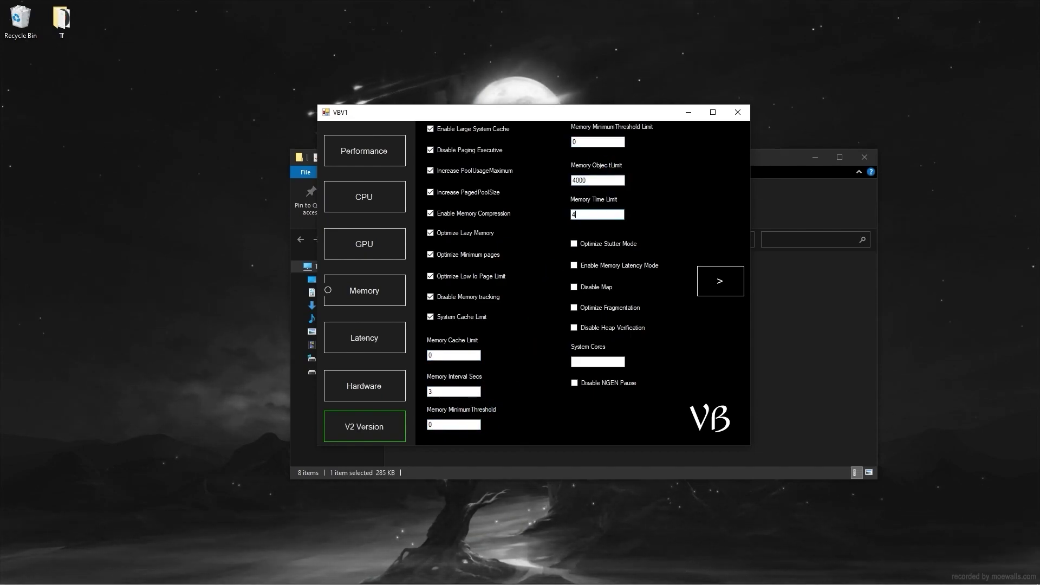
Enable Memory Latency Mode, Disable Map, Optimize Fragmentation, Disable Heap Verification and Disable NGEN Pause.
click(575, 266)
click(575, 287)
click(575, 308)
click(575, 327)
click(575, 383)
On the second Memory page, enable NUMA optimization, Disable memory compression and Enable physical address extension.
click(714, 282)
click(472, 136)
click(469, 157)
click(470, 179)
Set the standby list size to 1000 and the kernel stack size to 1500.
click(459, 211)
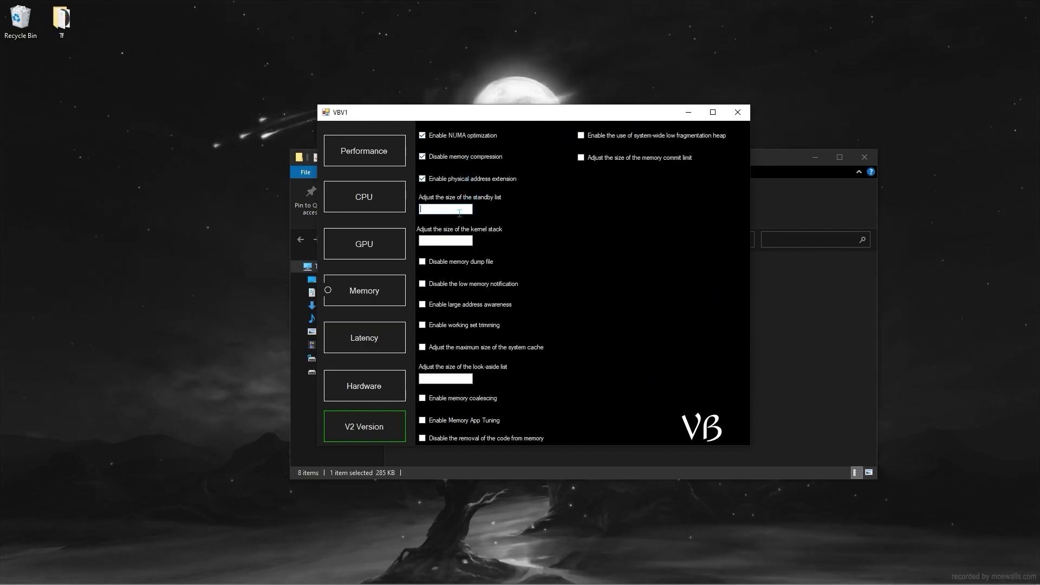
text(1000)
click(460, 241)
text(1500)
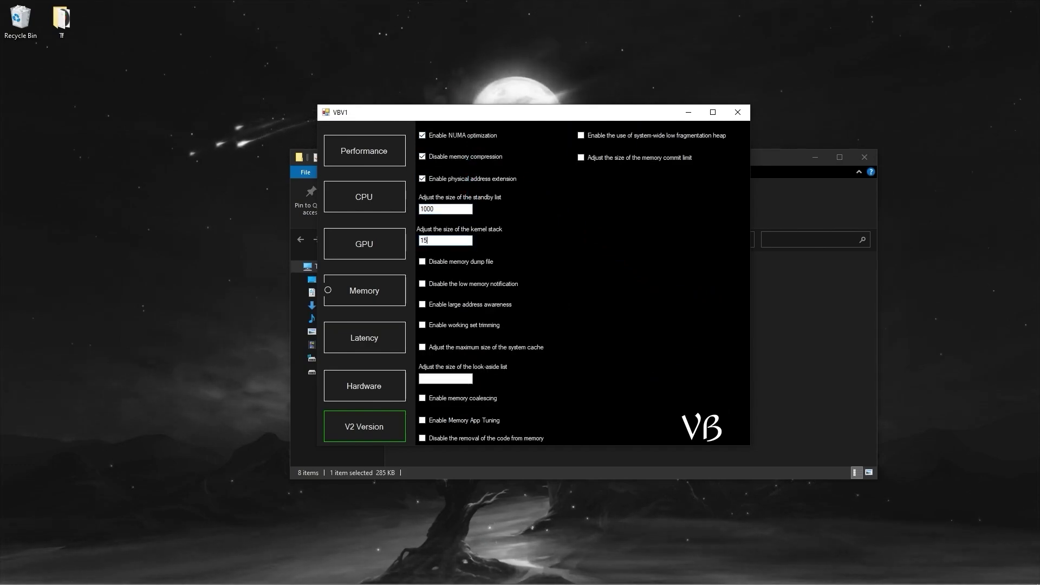
Enable the remaining memory tweaks from Disable memory dump file through the memory commit limit, and set the look-aside list size to 1000.
click(442, 262)
click(440, 285)
click(442, 305)
click(444, 326)
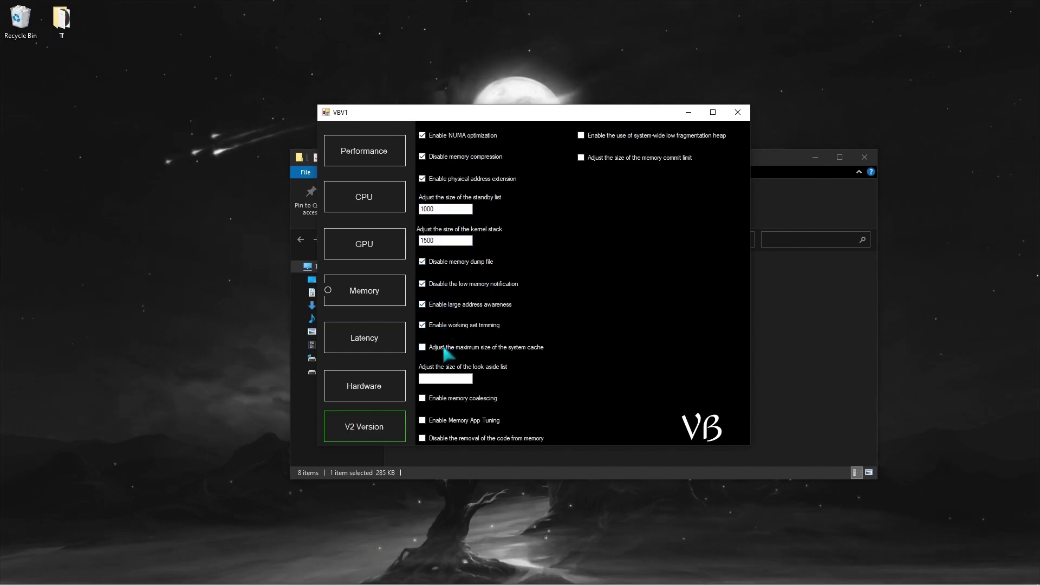
text(1000)
click(455, 437)
click(613, 137)
click(580, 160)
On the Latency page, enable all tweaks from Disable Large Send Offload through Enable TCPA, and set Initial Rtt to its maximum.
click(379, 352)
click(431, 138)
click(431, 157)
click(432, 176)
click(432, 198)
click(432, 221)
click(430, 282)
click(430, 303)
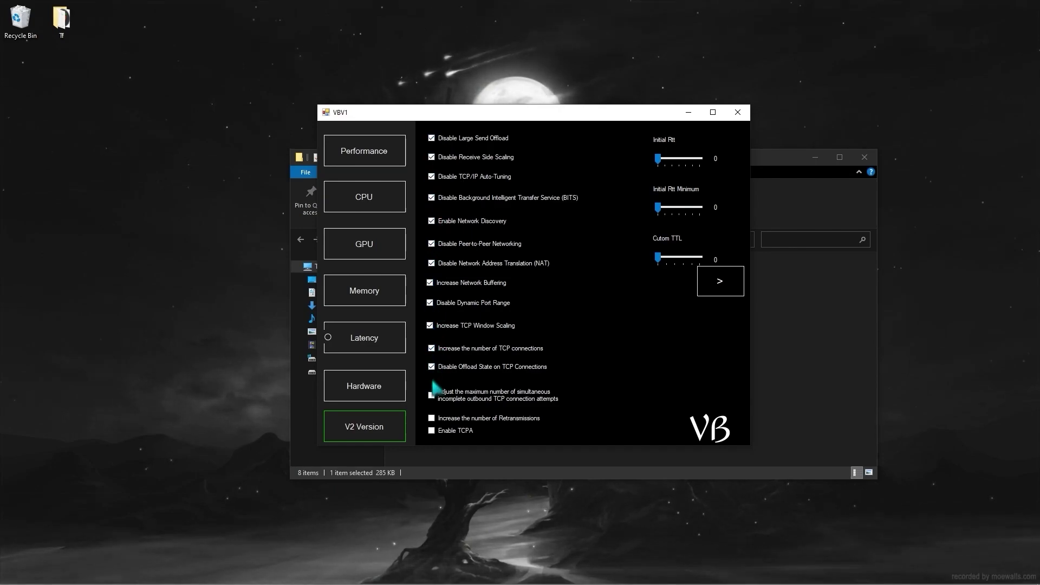
drag(658, 158, 752, 172)
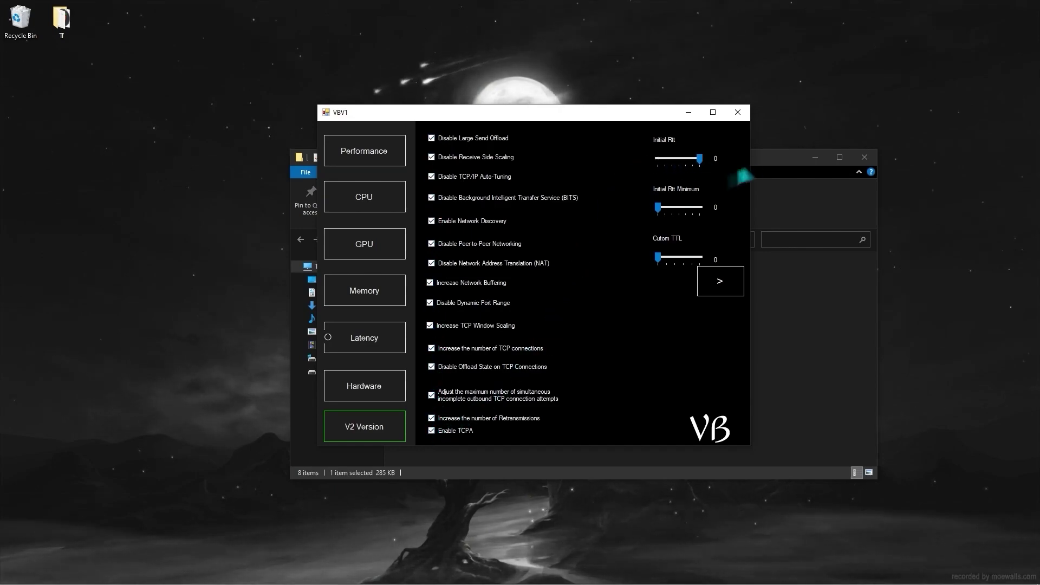
On the second Latency page, enable all network tweaks from Optimize Ethernet through SOA Tweak.
click(720, 281)
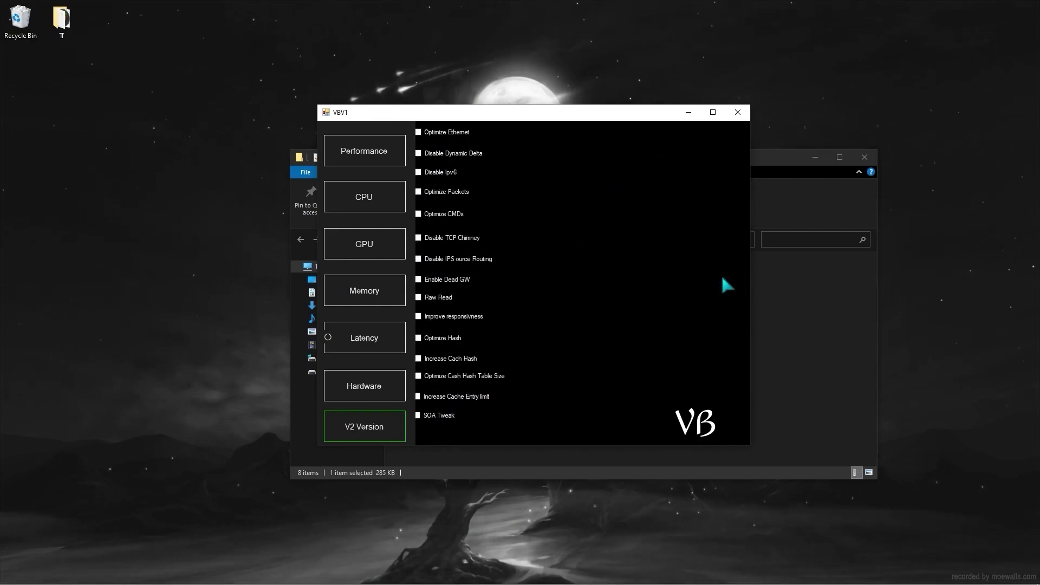
click(468, 157)
click(453, 194)
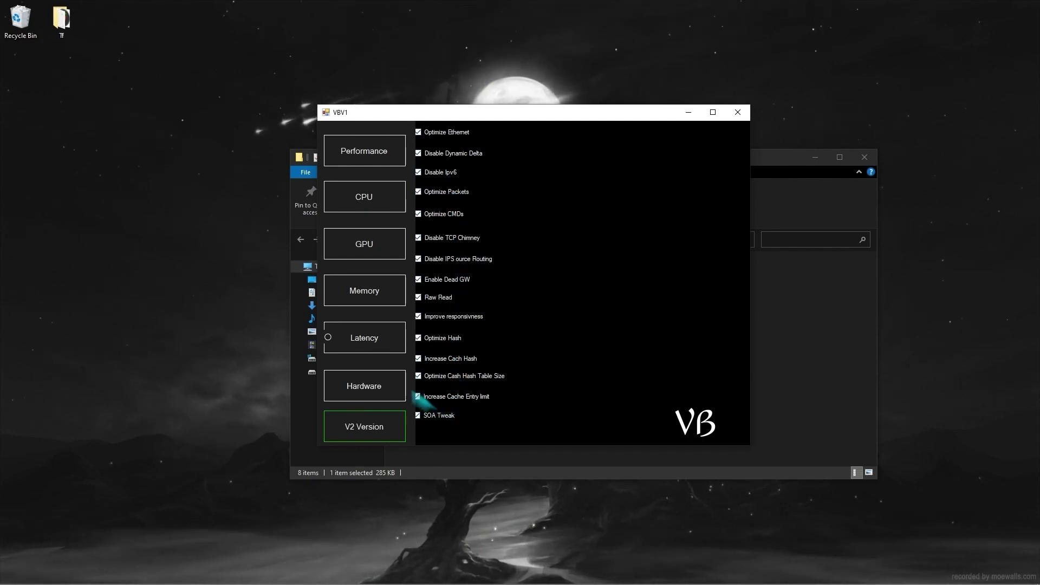
On the Hardware page, set mouse polling 1000, minimum queue size, both thresholds 12, buffer size 8192 and Mouse to Live 1, and enable FlushQueue.
click(364, 388)
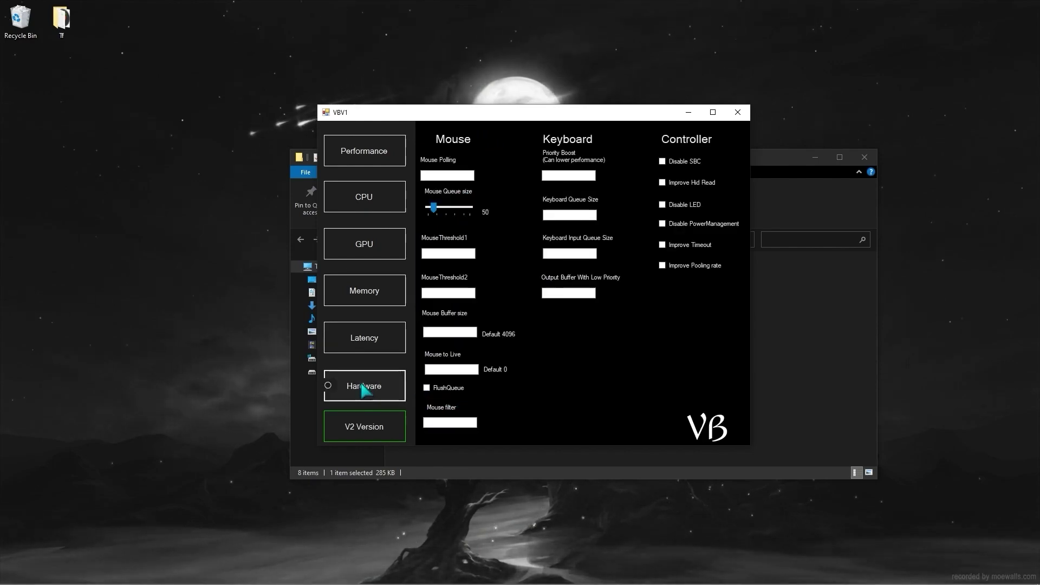
text(1)
right_click(457, 173)
key(Escape)
text(000)
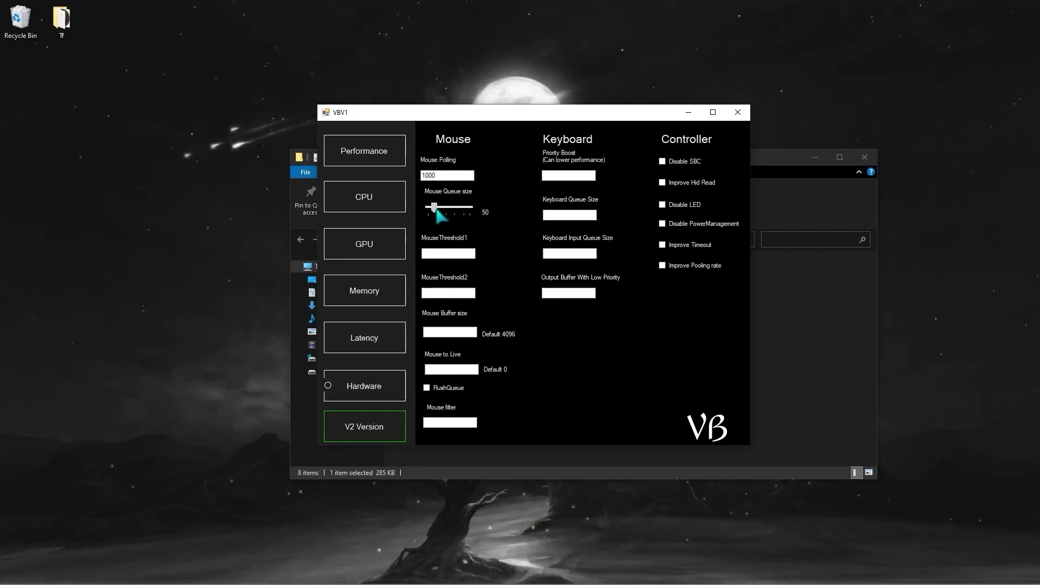
drag(437, 211, 431, 213)
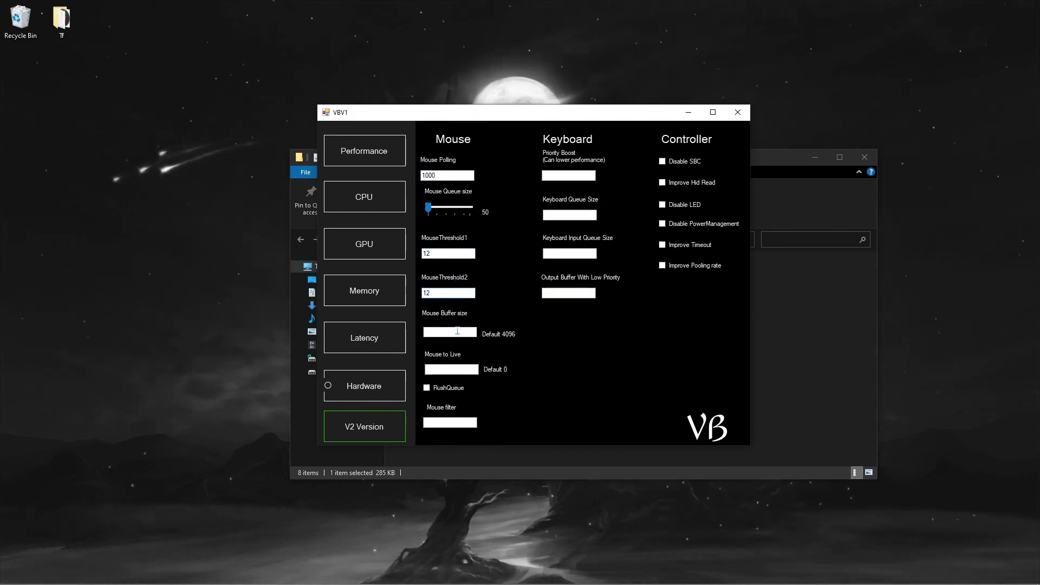
click(462, 368)
click(429, 388)
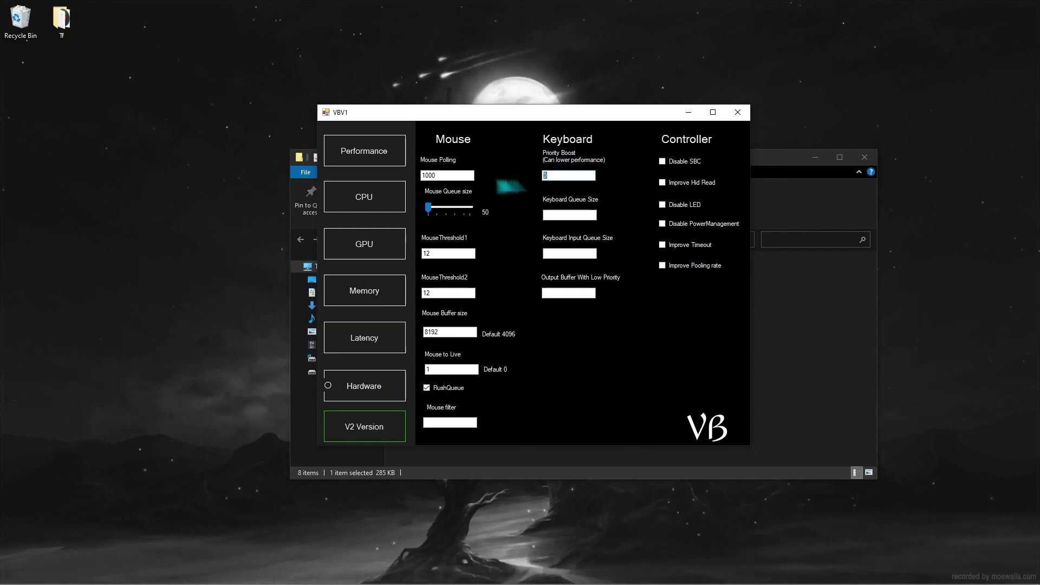
Set both keyboard queue sizes to 25 and the low-priority output buffer to 1, and enable Disable SBC for the controller.
click(561, 216)
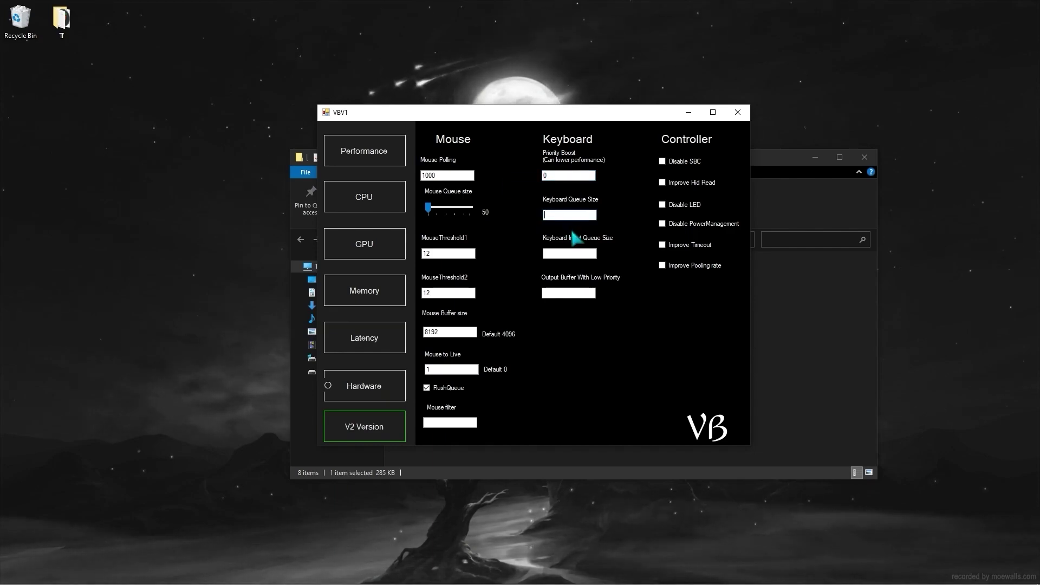
text(25)
click(561, 253)
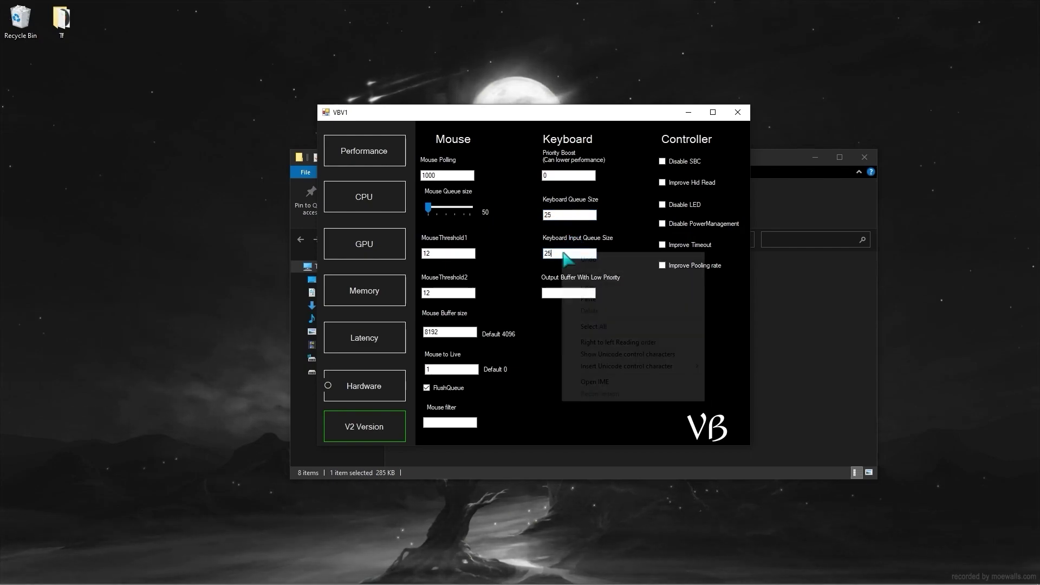
text(1)
click(663, 162)
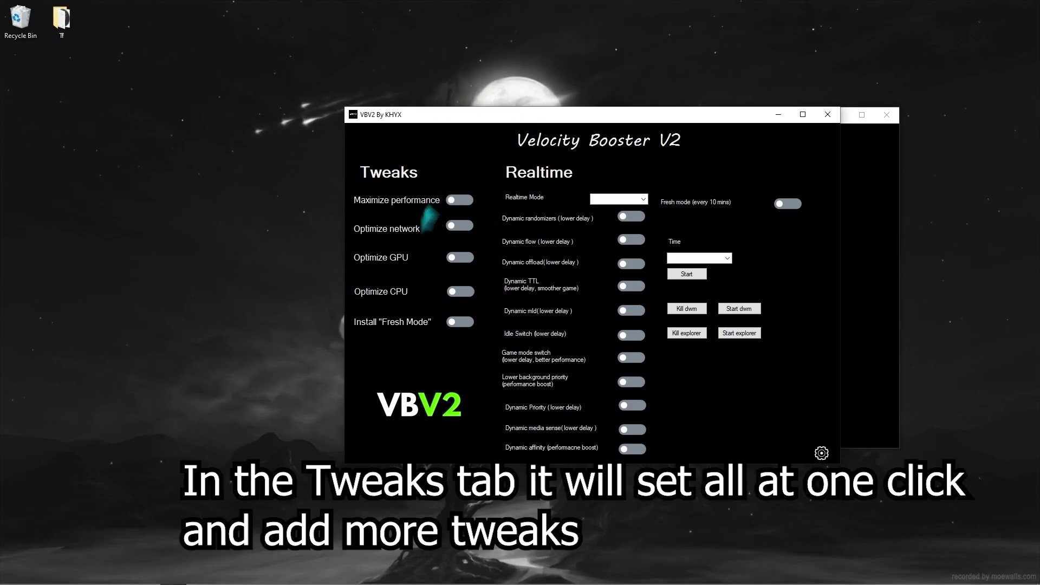
In Velocity Booster V2, turn on all Tweaks from Maximize performance through Install "Fresh Mode", continuing past any exceptions.
click(462, 200)
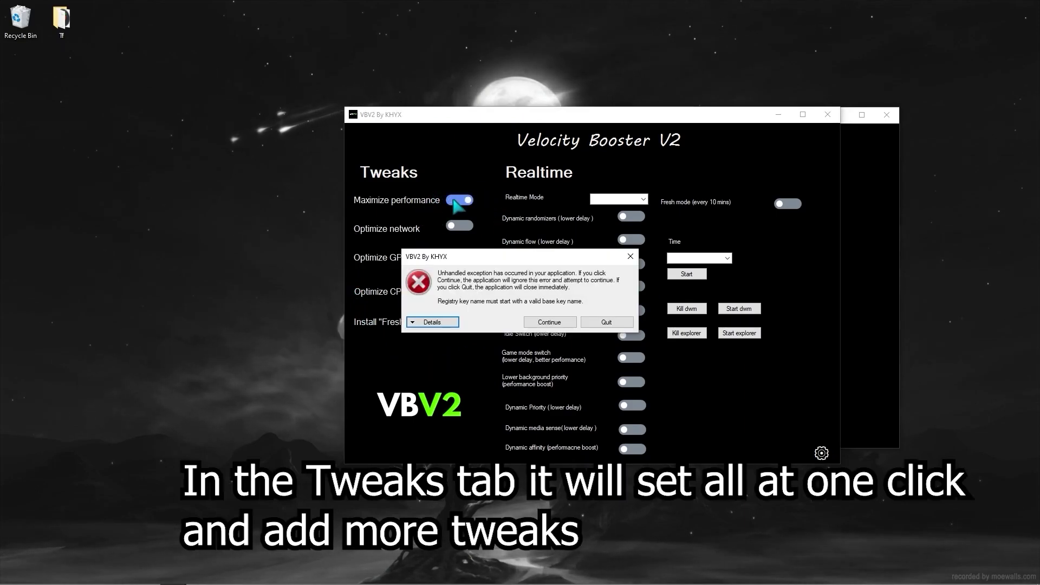
click(547, 323)
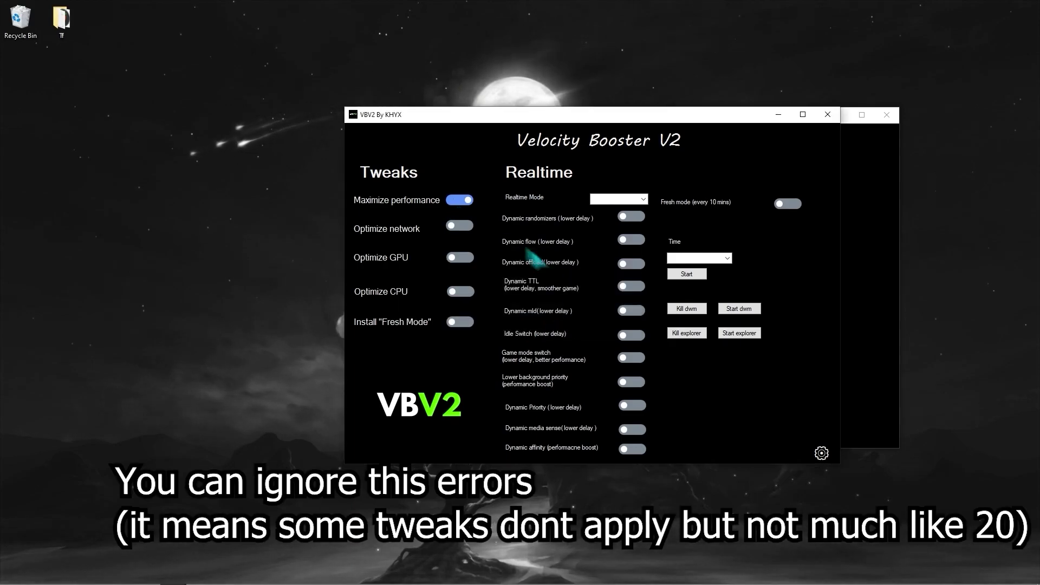
click(466, 226)
click(533, 334)
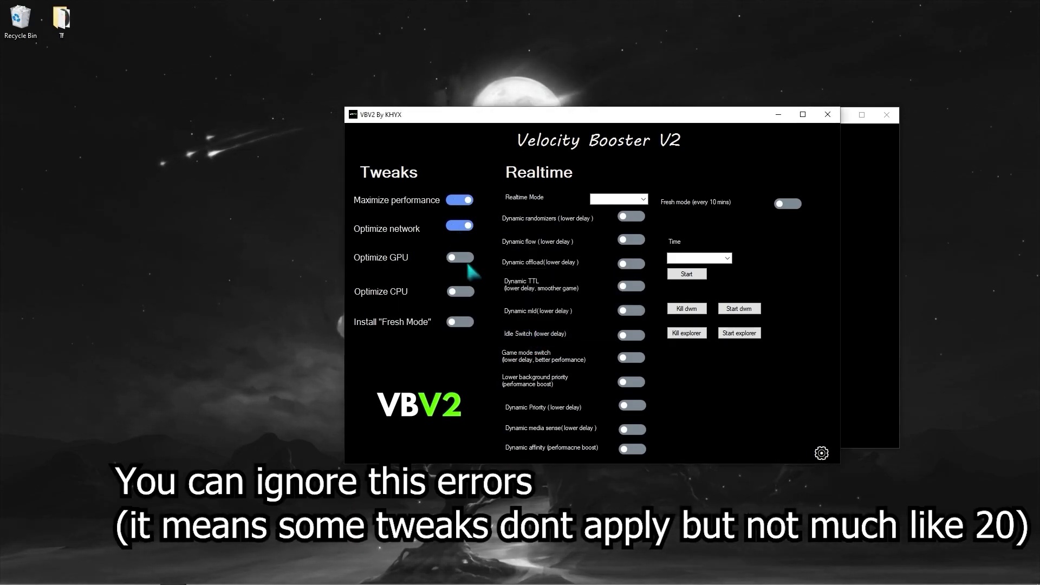
click(461, 259)
click(530, 331)
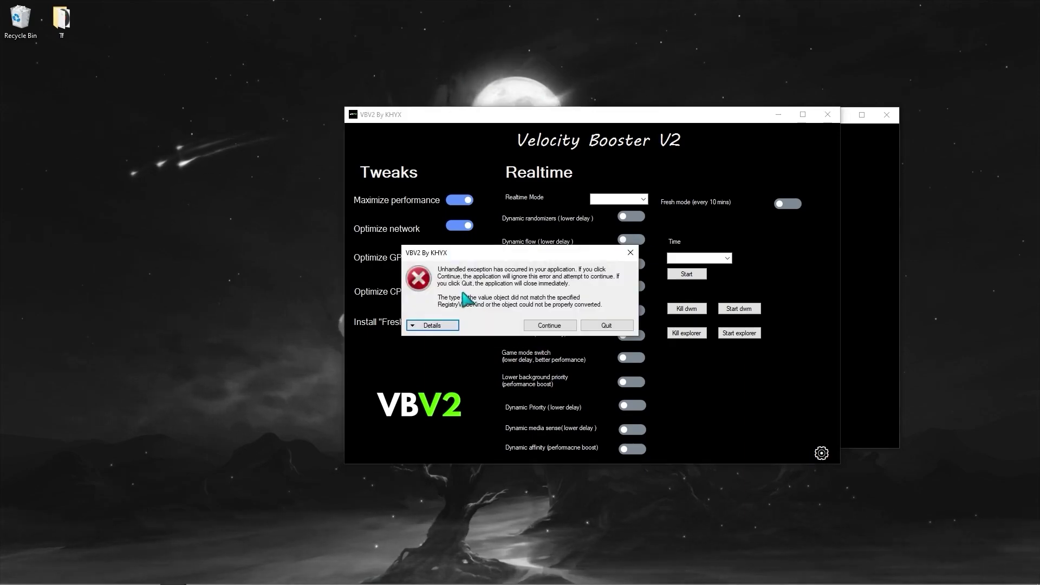
click(551, 327)
click(460, 323)
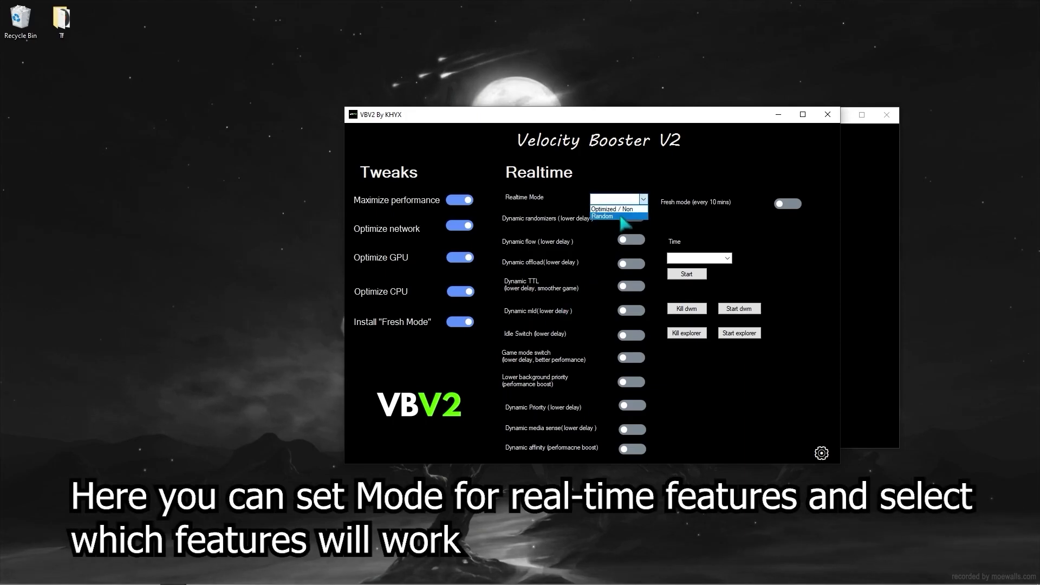
Set Realtime Mode to Random and turn on all realtime features from Dynamic randomizers through Dynamic affinity.
click(609, 216)
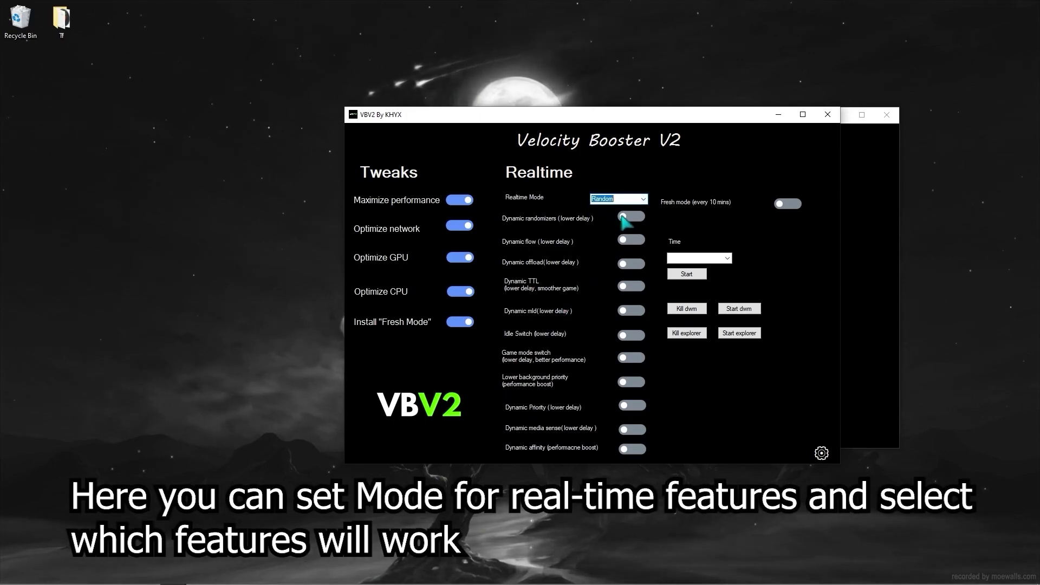
click(631, 216)
click(635, 242)
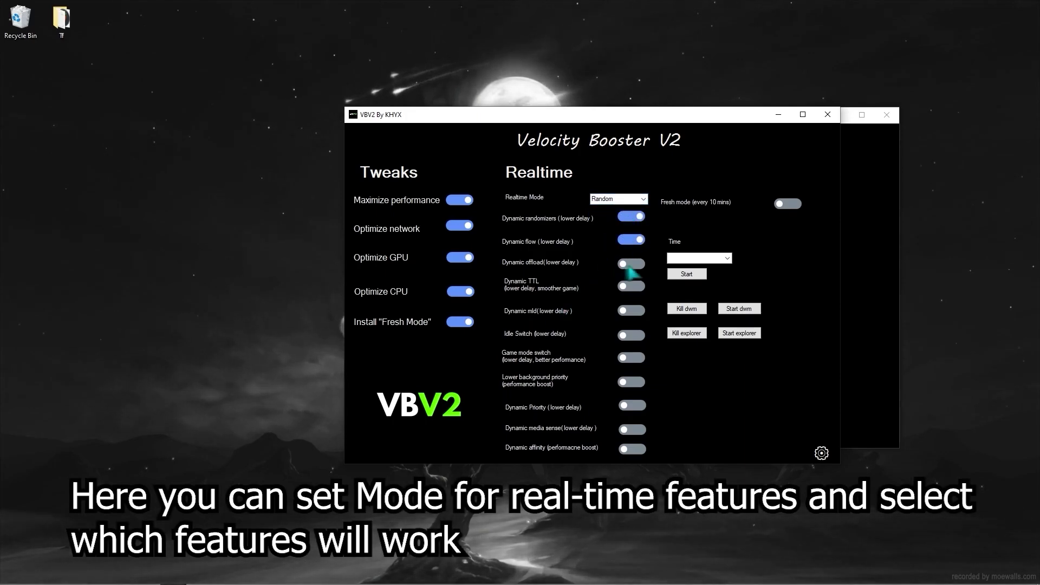
click(623, 267)
click(602, 290)
click(594, 310)
click(586, 335)
click(581, 358)
click(577, 382)
click(574, 407)
click(575, 428)
click(575, 449)
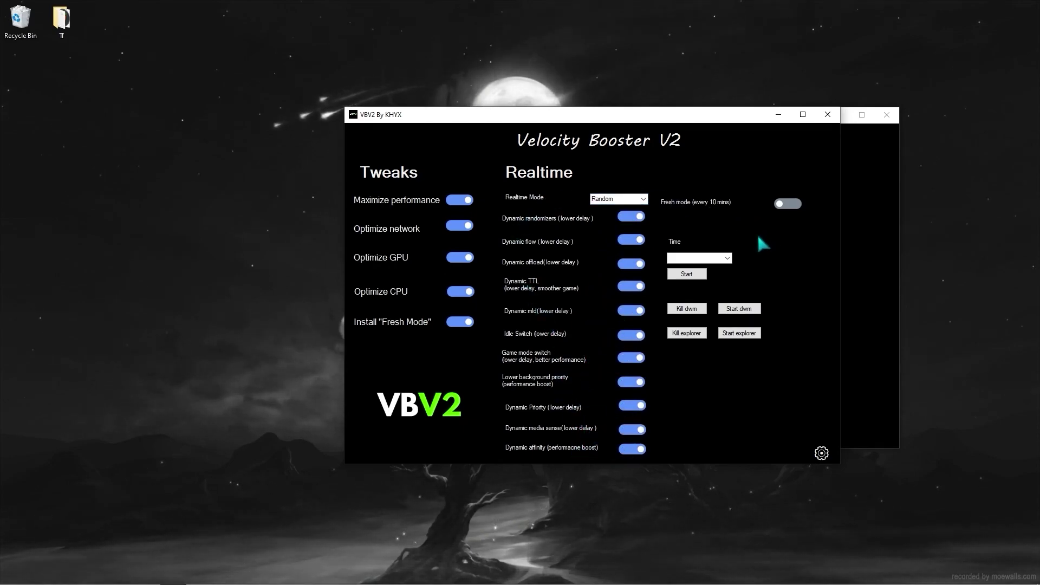
Turn on Fresh mode every 10 mins, and start the realtime features with a 5 s interval.
click(789, 203)
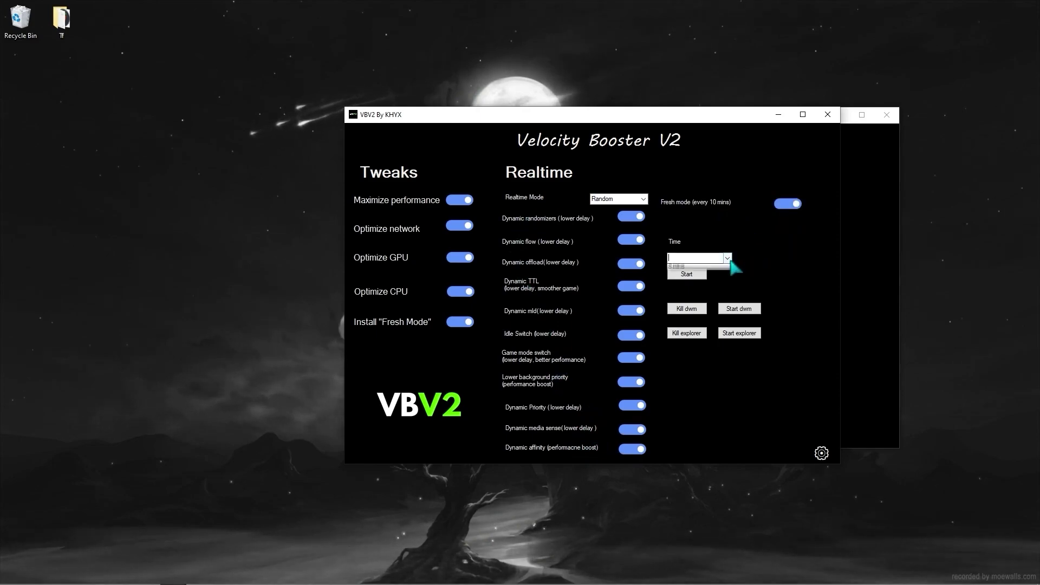
click(699, 258)
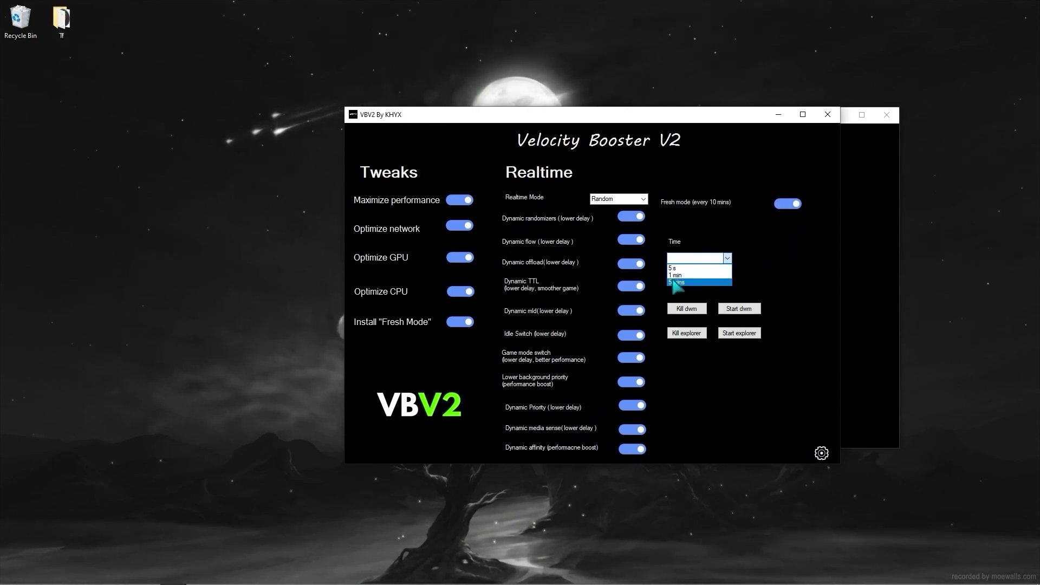
click(677, 268)
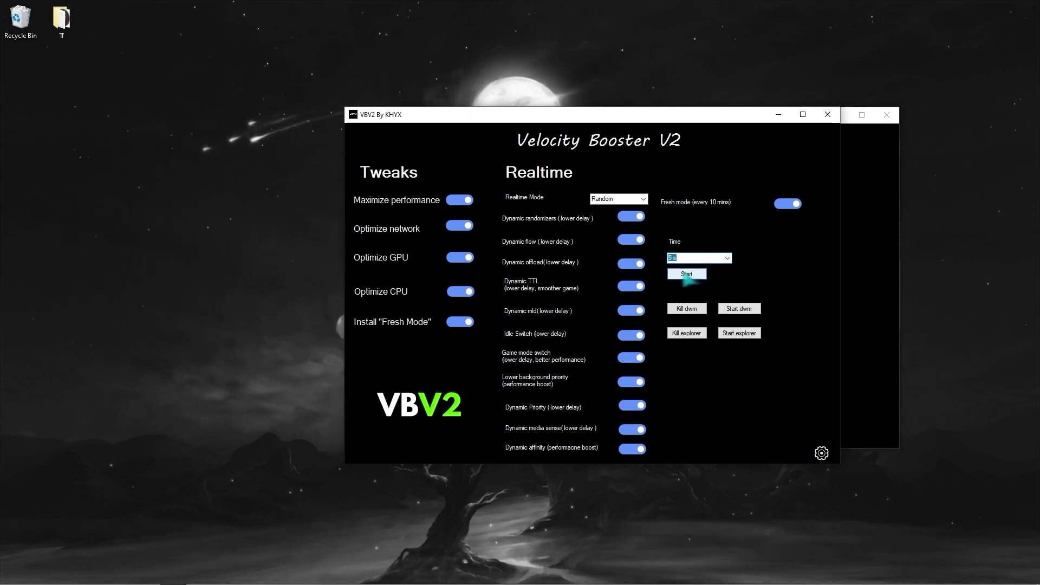
click(687, 275)
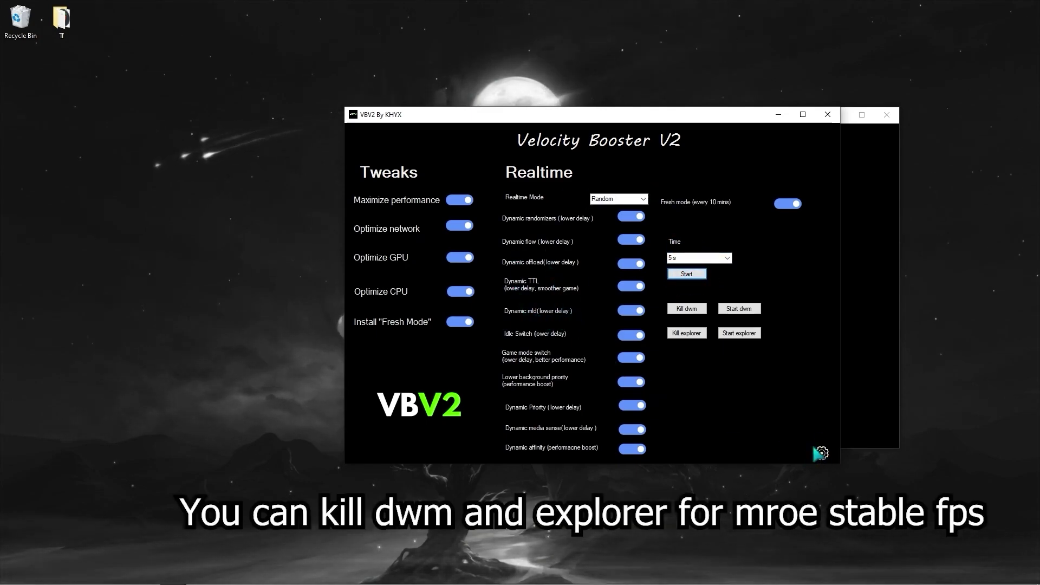
Open the config settings and switch the number-of-tweaks display on and off again.
click(821, 453)
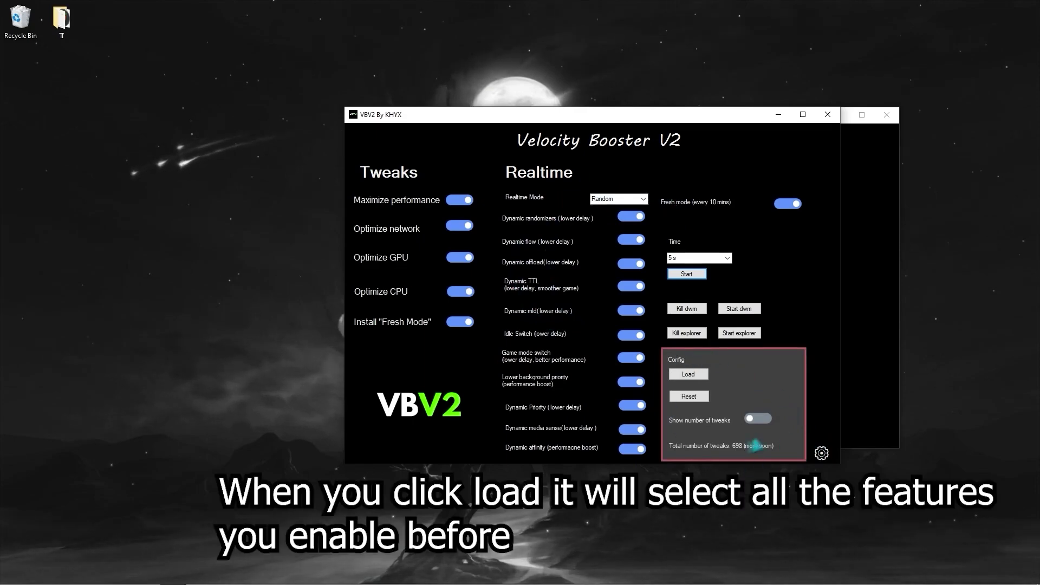
click(763, 417)
click(758, 421)
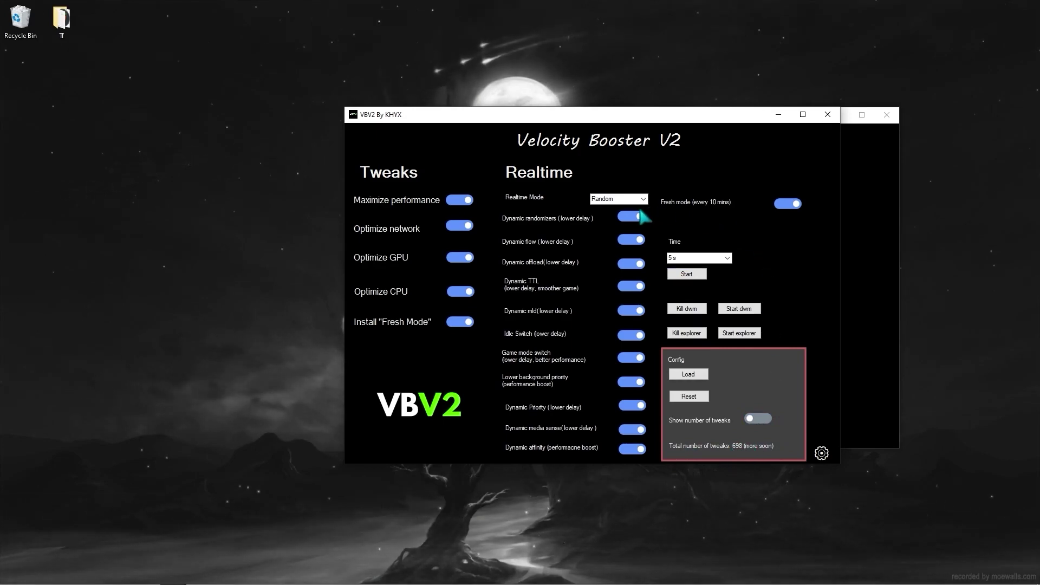
Turn off Dynamic randomizers, Dynamic flow, Dynamic offload and Dynamic TTL.
click(631, 239)
click(631, 264)
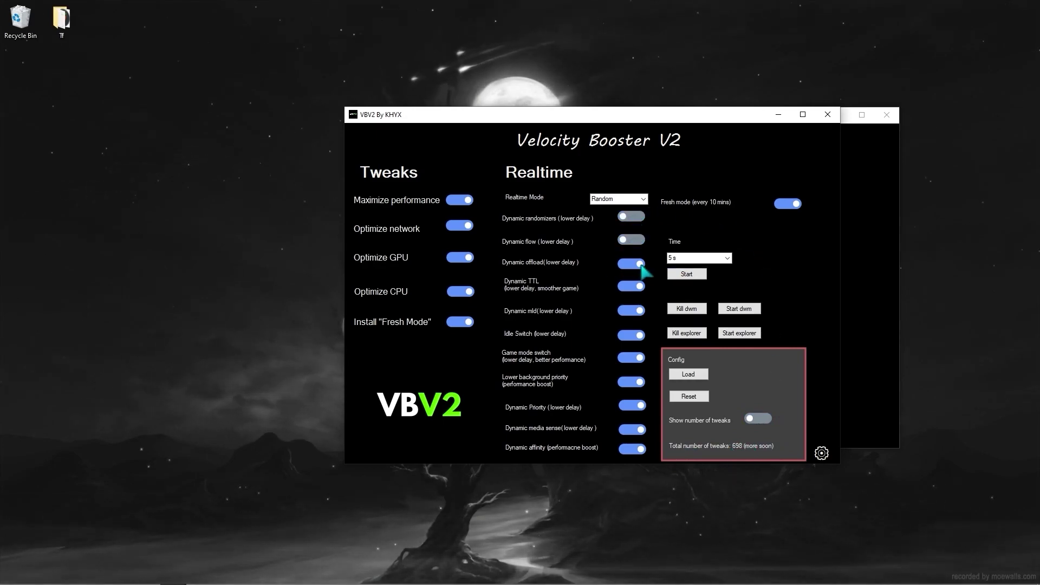
click(639, 287)
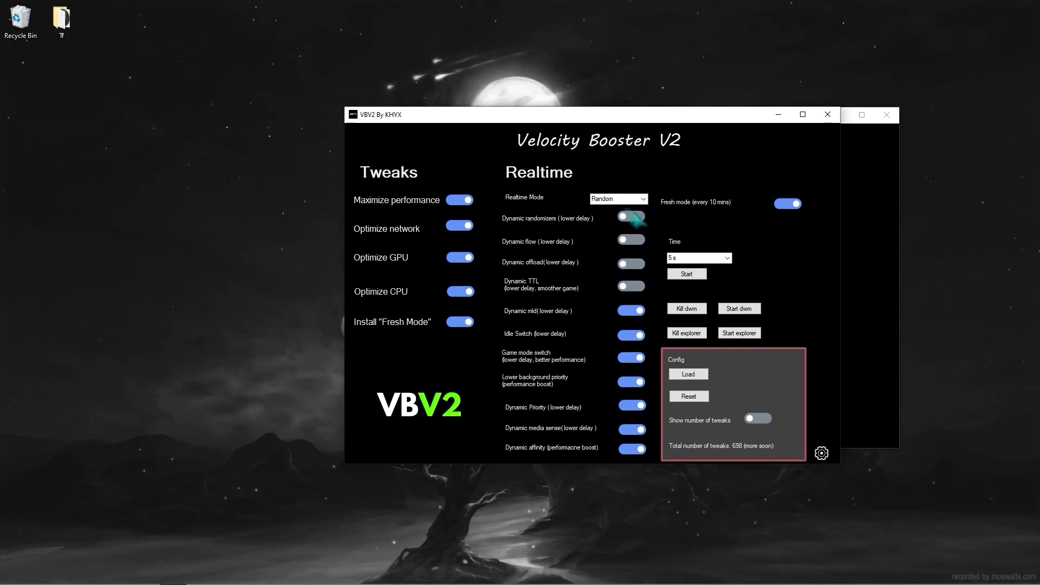
Load the saved configuration, start the realtime features again and close the config settings.
click(693, 375)
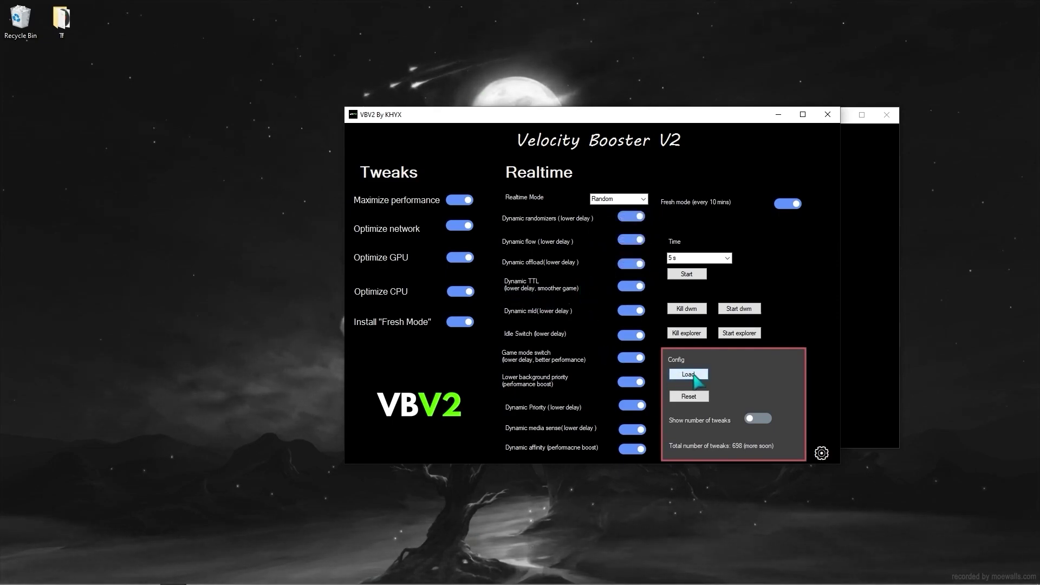
click(687, 275)
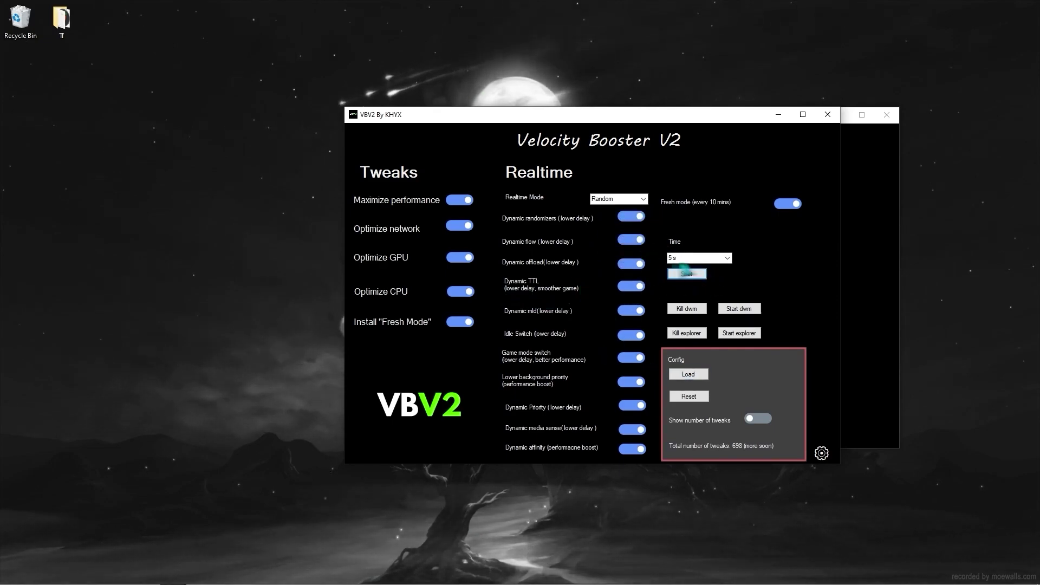
click(820, 453)
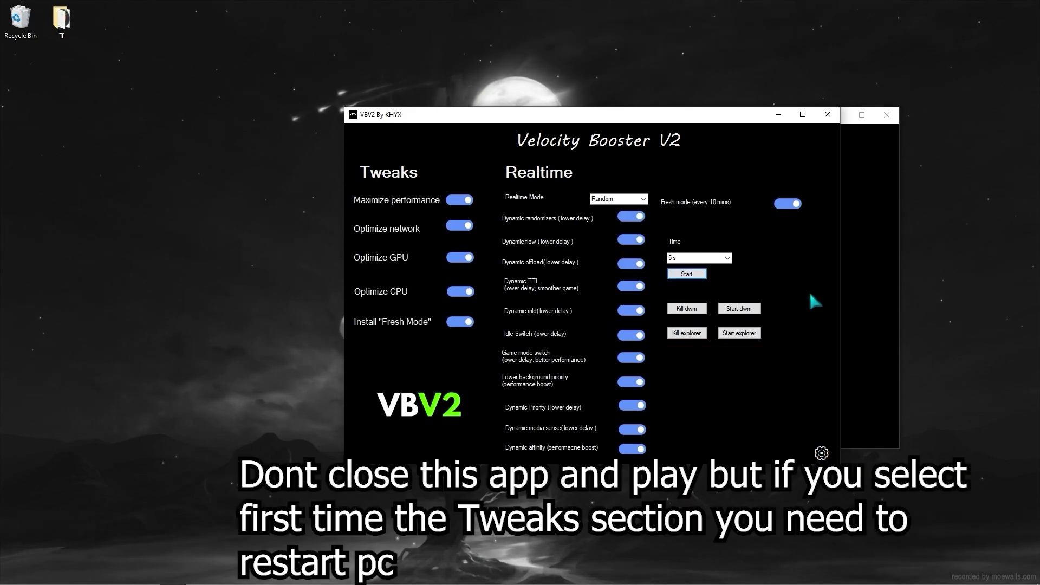
Bring up the Windows power options for restarting the PC.
click(11, 577)
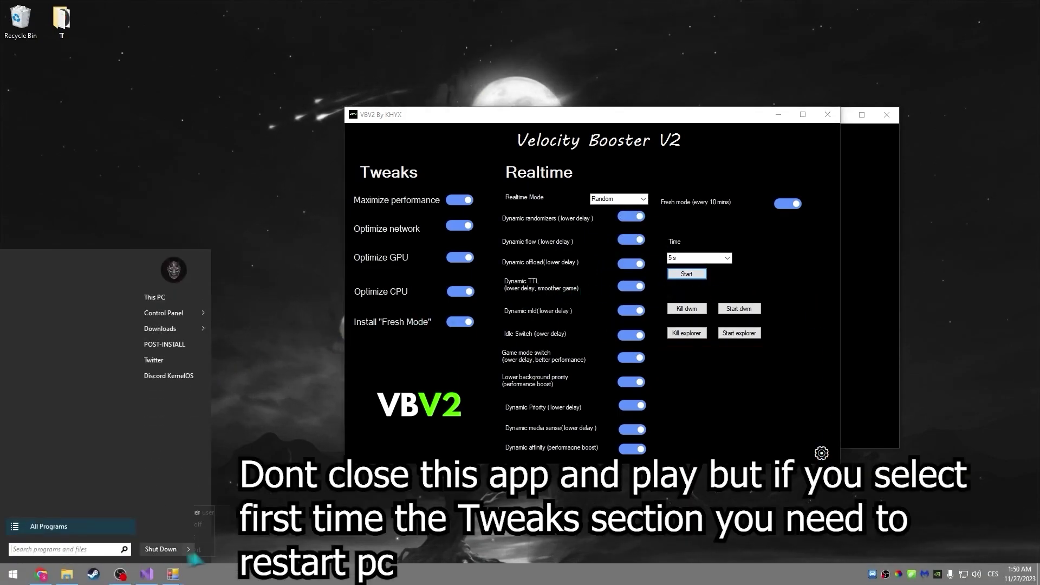